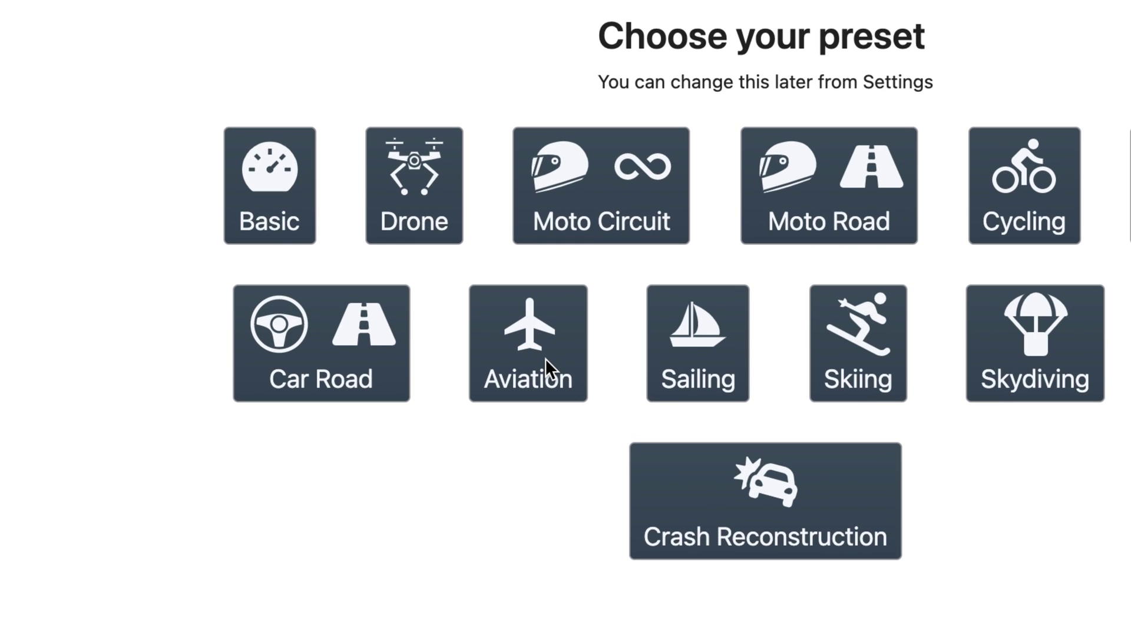
- Start an Aviation-preset project and load the four flight clips GH012299 through GH042299.MP4
{"action": "left_click", "coordinate": [545, 358]}
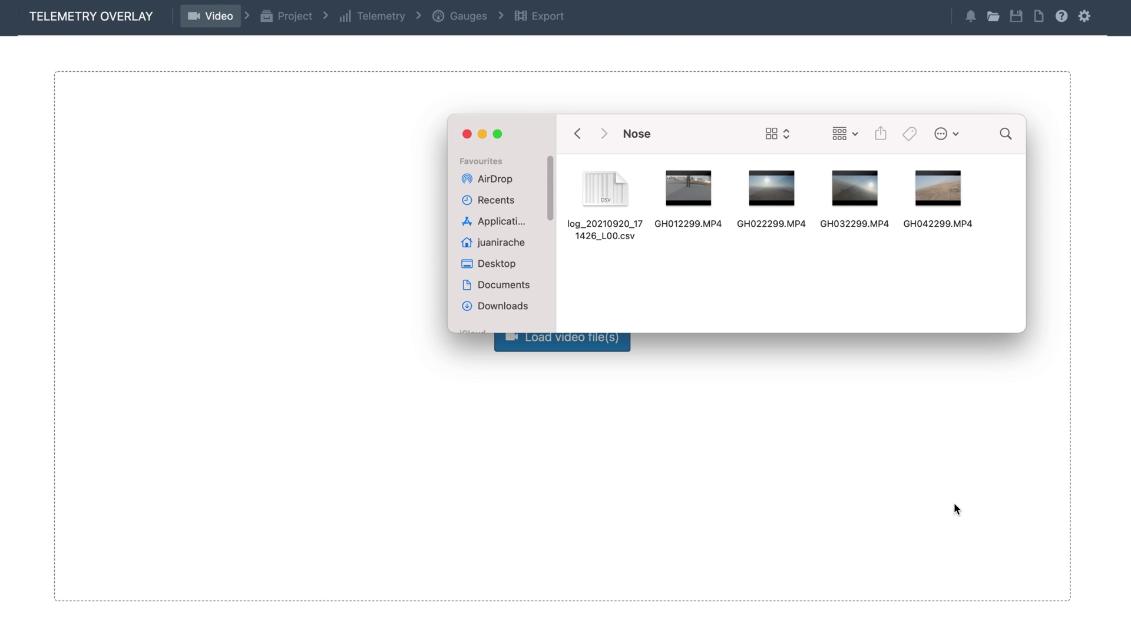
{"action": "left_click_drag", "start_coordinate": [677, 151], "coordinate": [759, 108]}
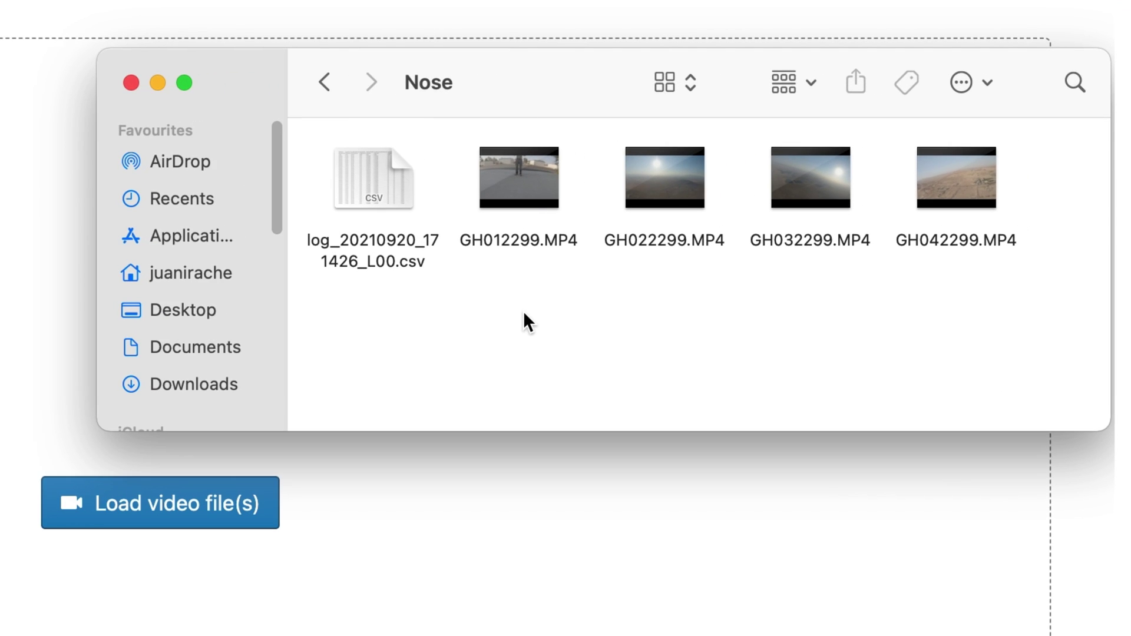
{"action": "left_click_drag", "start_coordinate": [523, 310], "coordinate": [939, 195]}
{"action": "left_click_drag", "start_coordinate": [511, 193], "coordinate": [43, 580]}
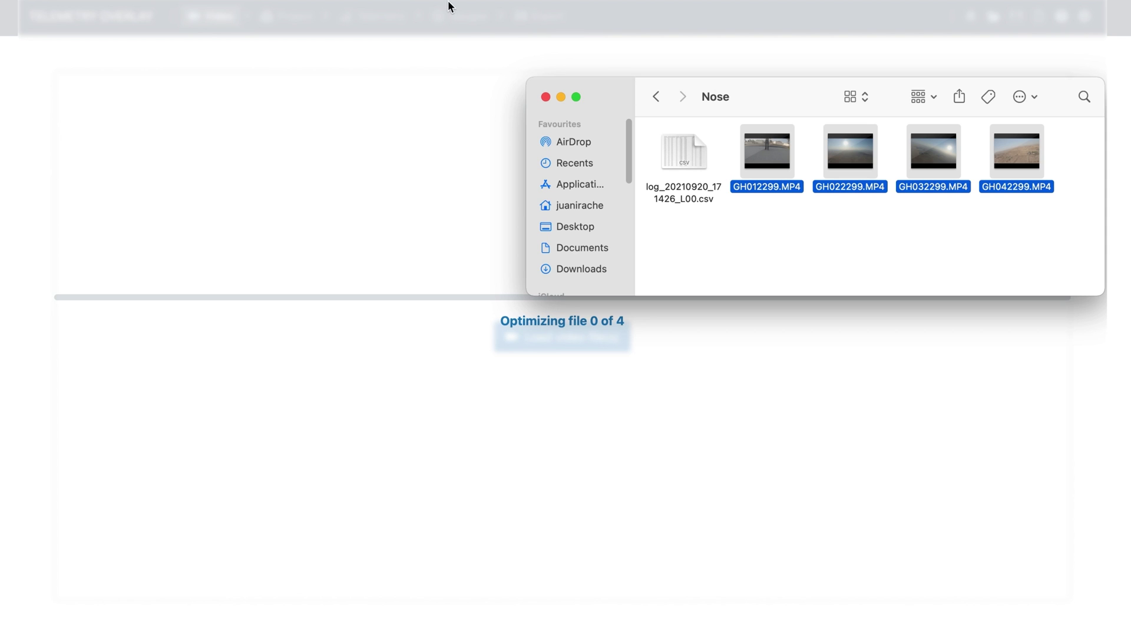
{"action": "left_click", "coordinate": [450, 1]}
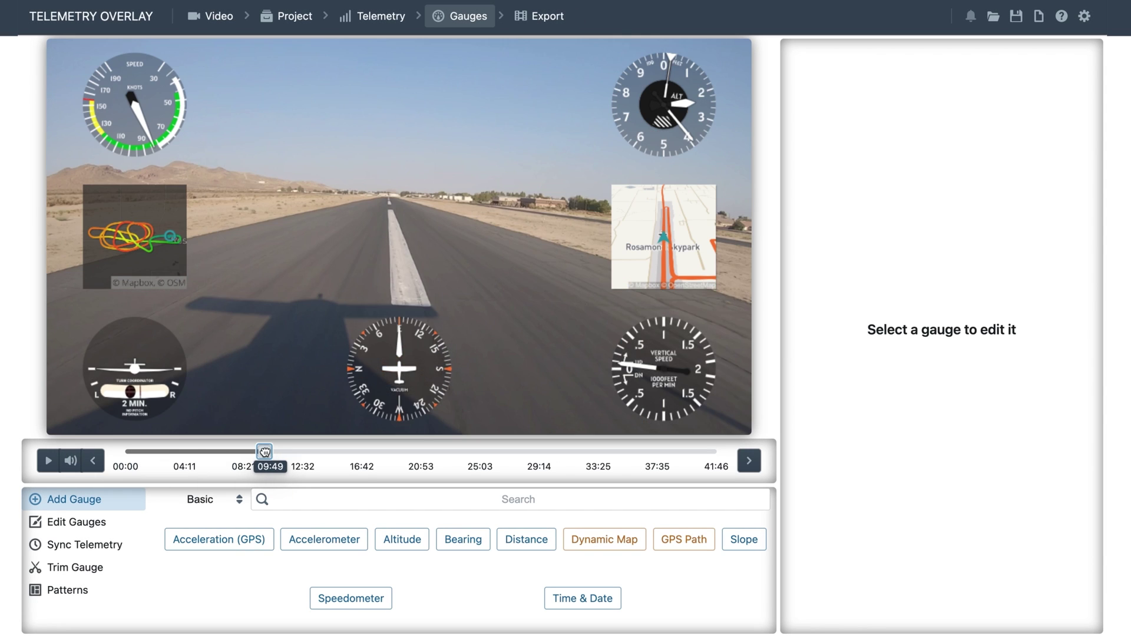
- Preview the flight, move the Airspeed gauge to the top centre, and try yellow and red markings
{"action": "left_click", "coordinate": [49, 461]}
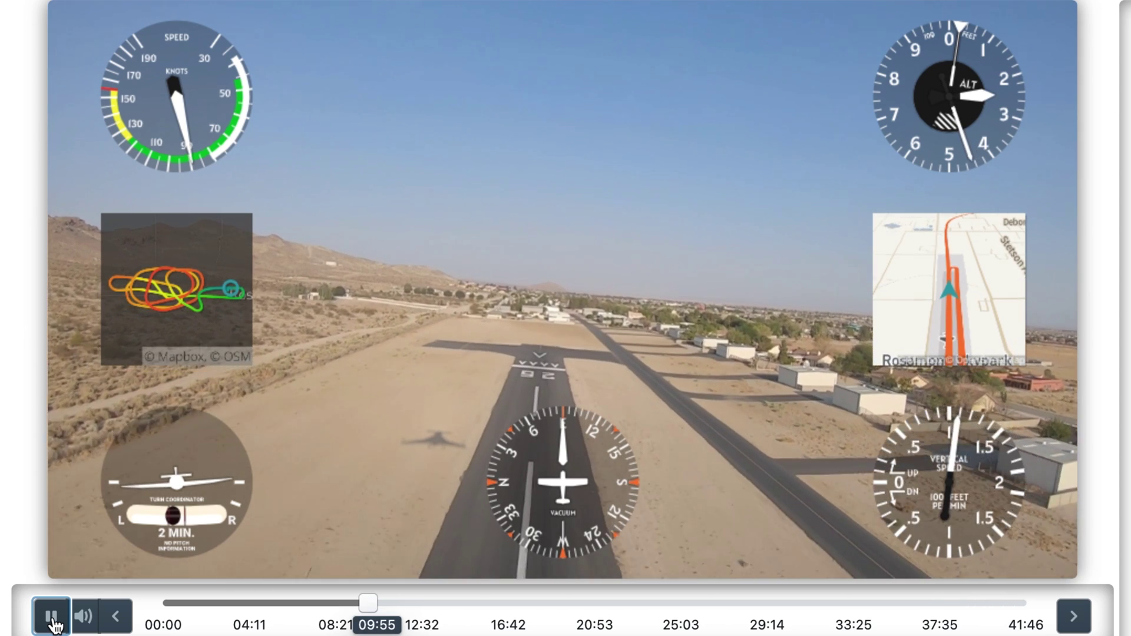
{"action": "left_click", "coordinate": [52, 616]}
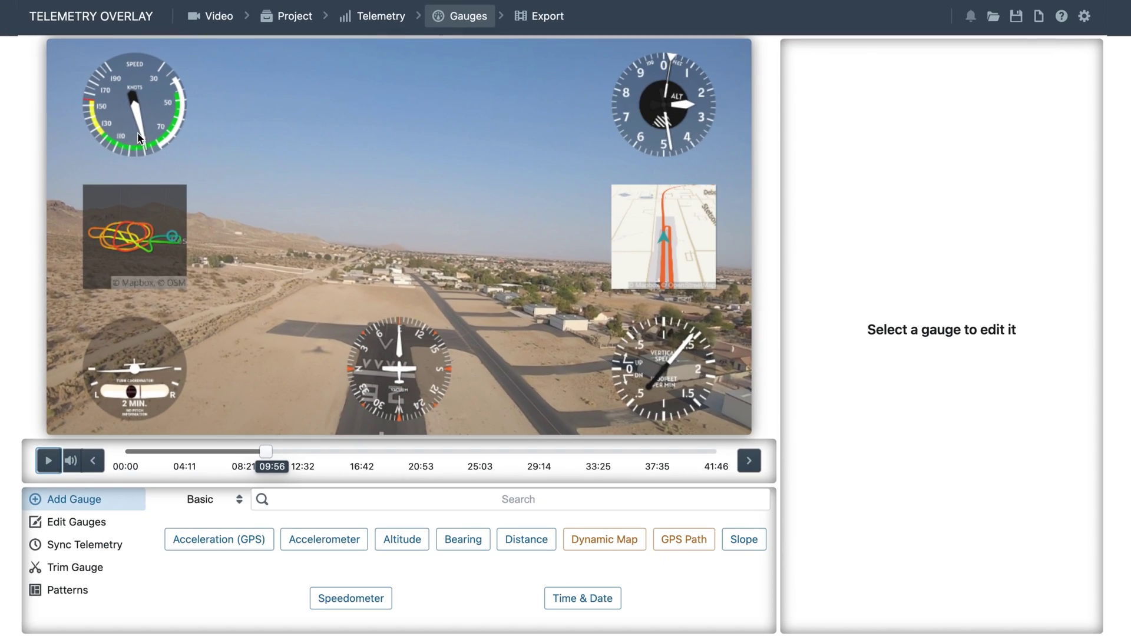
{"action": "left_click_drag", "start_coordinate": [140, 124], "coordinate": [402, 183]}
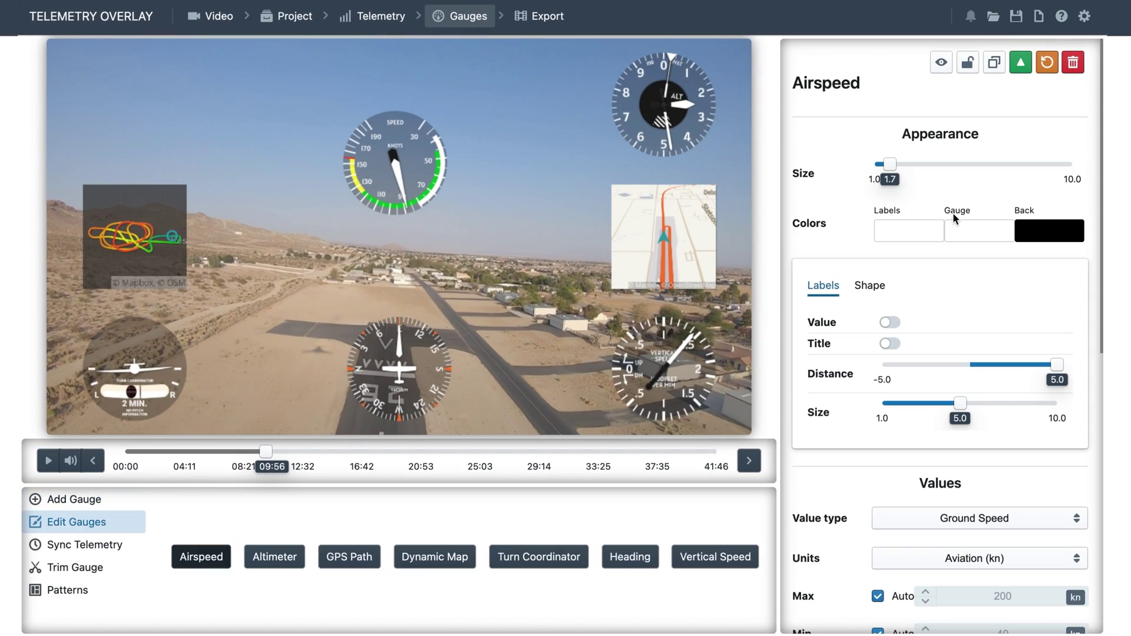
{"action": "mouse_move", "coordinate": [896, 176]}
{"action": "left_mouse_down"}
{"action": "mouse_move", "coordinate": [938, 175]}
{"action": "mouse_move", "coordinate": [888, 177]}
{"action": "left_mouse_up"}
{"action": "left_click", "coordinate": [964, 230]}
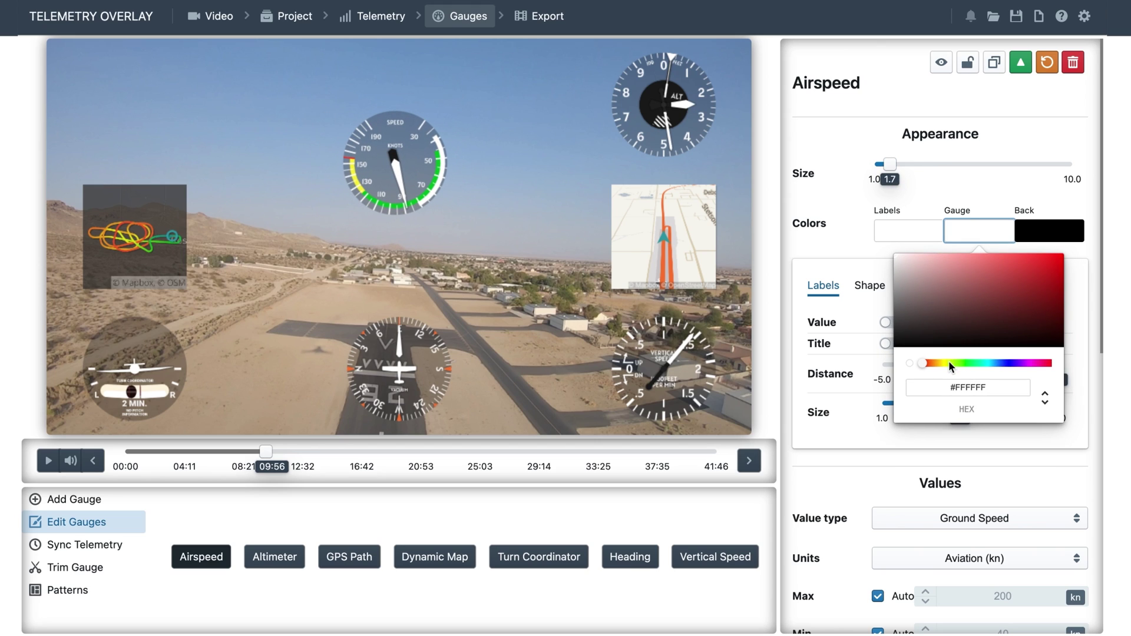
{"action": "left_click", "coordinate": [949, 365]}
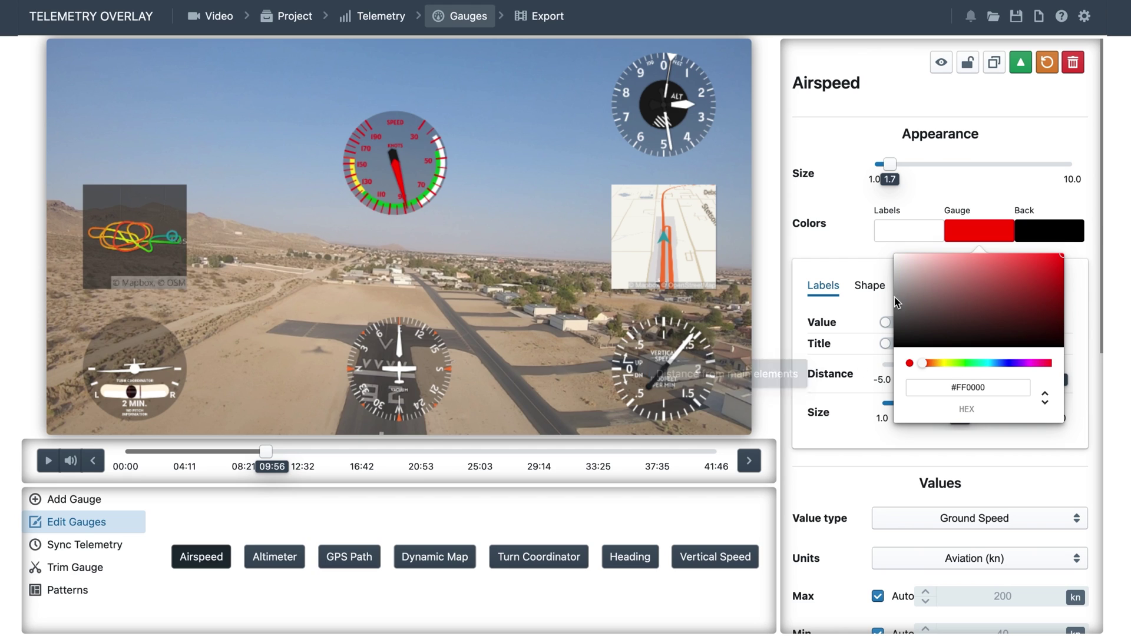
{"action": "left_click", "coordinate": [796, 214]}
- Try a manual maximum airspeed, then set it back to automatic
{"action": "scroll", "coordinate": [837, 395], "scroll_direction": "down", "scroll_amount": 5}
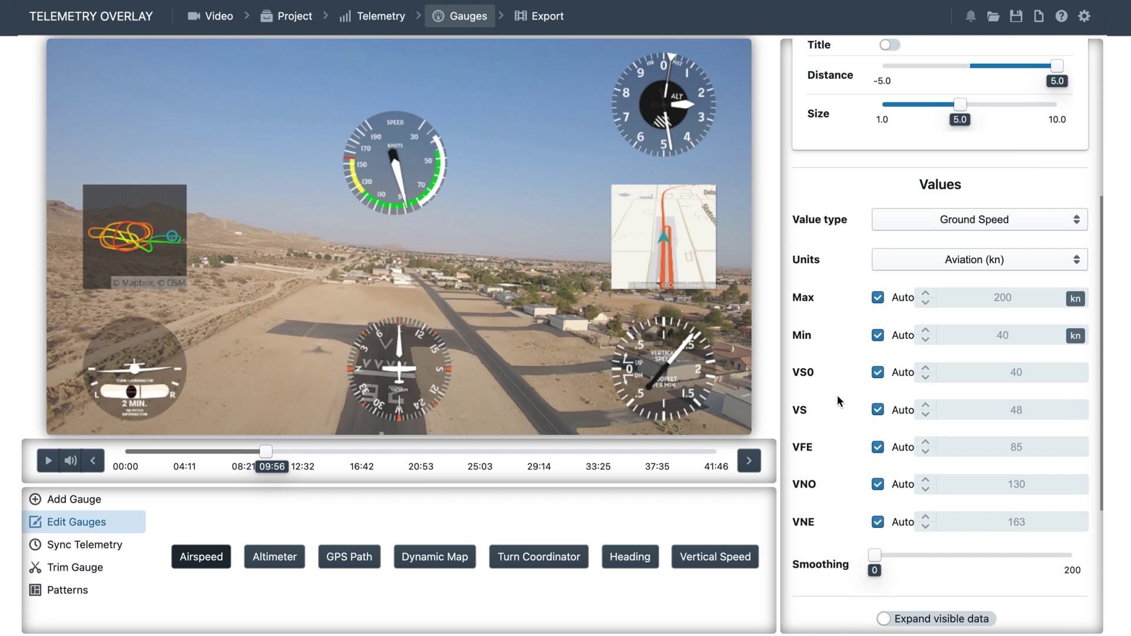
{"action": "scroll", "coordinate": [836, 394], "scroll_direction": "down", "scroll_amount": 1}
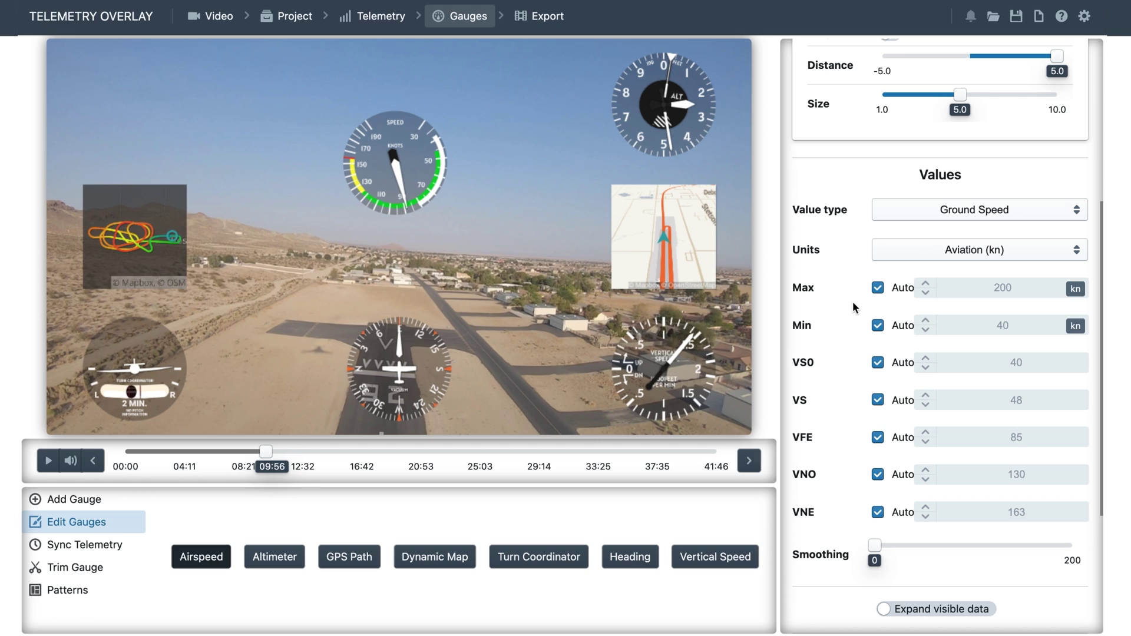
{"action": "left_click", "coordinate": [877, 289]}
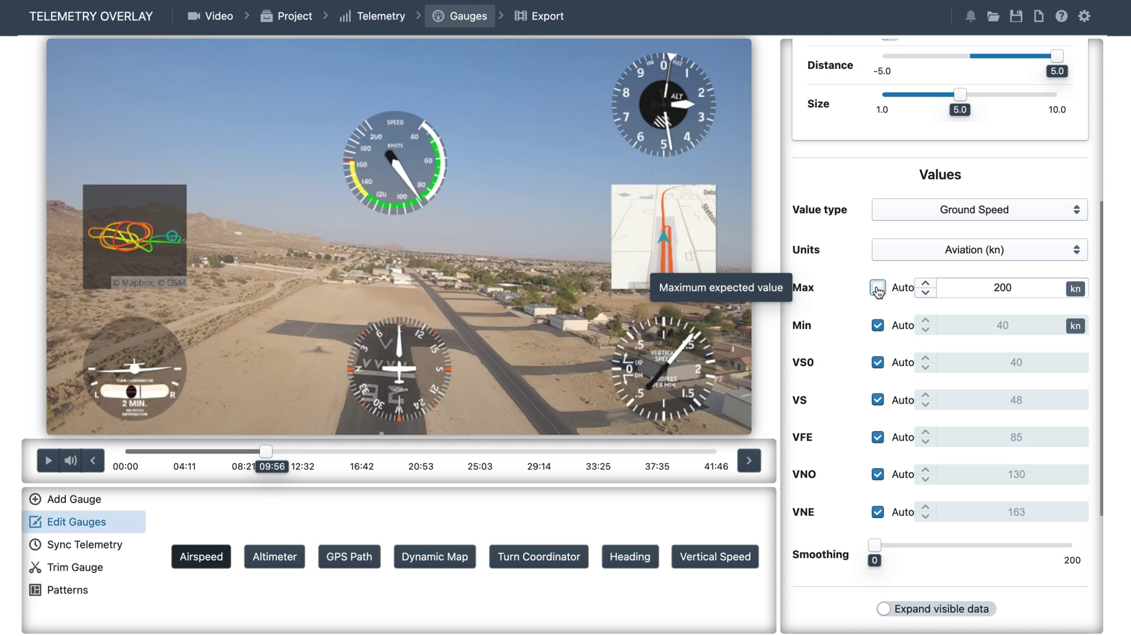
{"action": "left_click", "coordinate": [877, 288]}
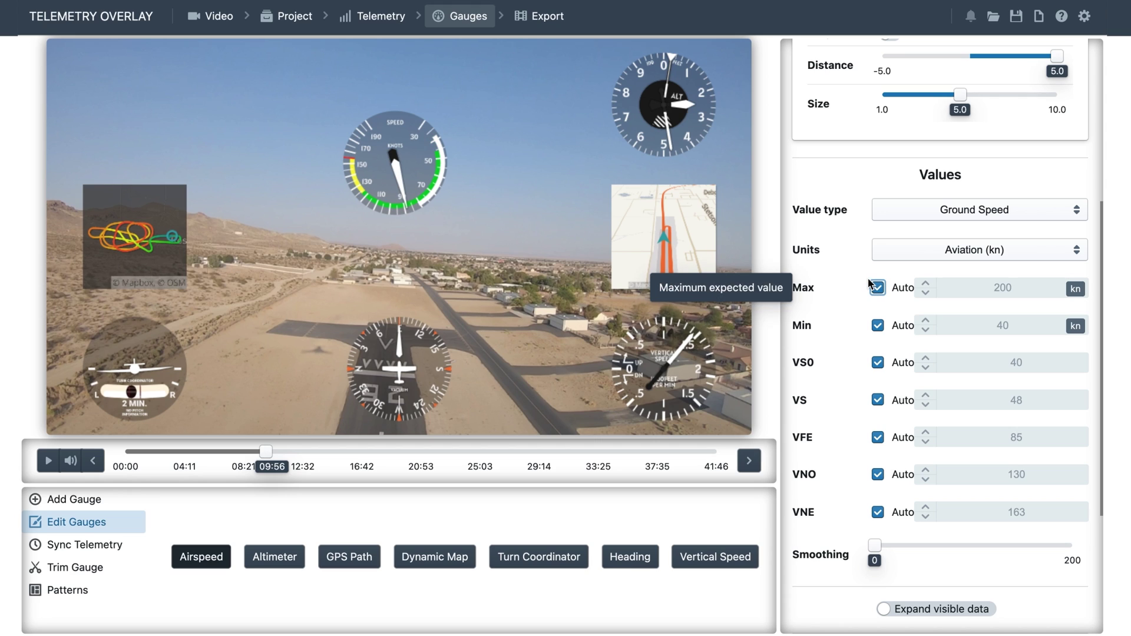
{"action": "scroll", "coordinate": [855, 262], "scroll_direction": "up", "scroll_amount": 3}
{"action": "scroll", "coordinate": [855, 260], "scroll_direction": "up", "scroll_amount": 2}
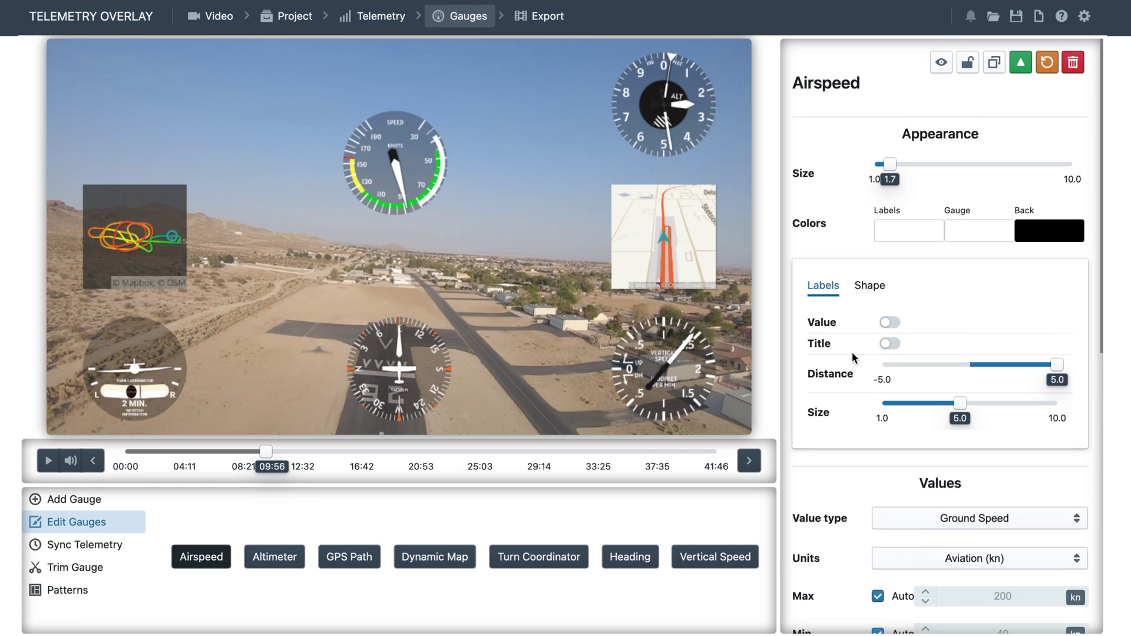
- Fade the Airspeed gauge background to 1.4 and move the gauge back to the top-left corner
{"action": "left_click", "coordinate": [871, 288]}
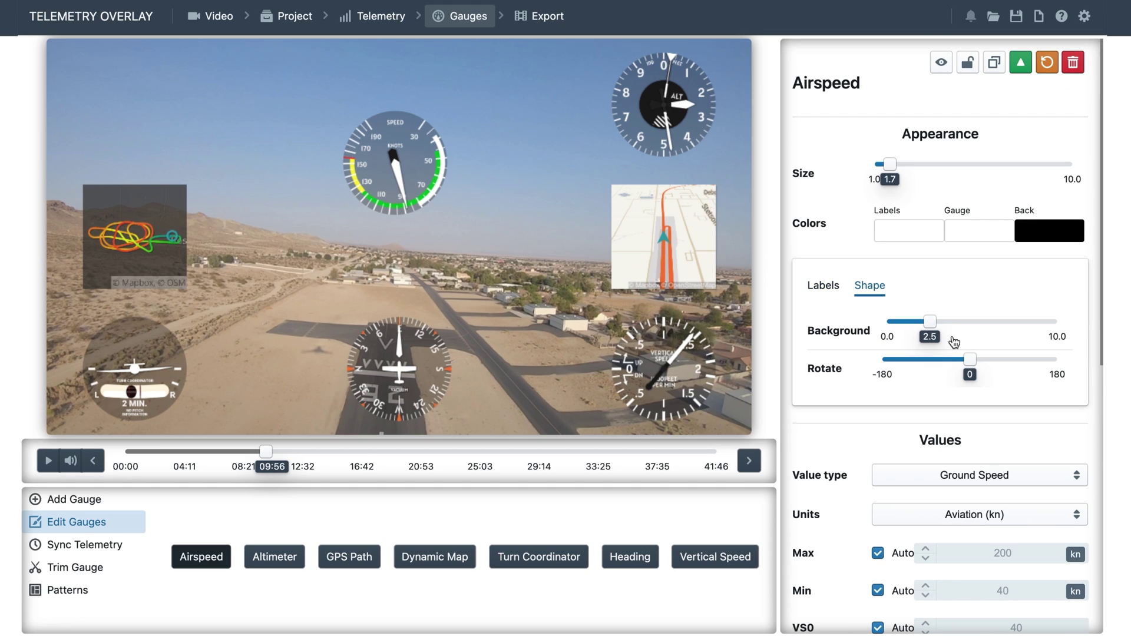
{"action": "mouse_move", "coordinate": [895, 324]}
{"action": "left_mouse_down"}
{"action": "mouse_move", "coordinate": [865, 328]}
{"action": "mouse_move", "coordinate": [1033, 322]}
{"action": "mouse_move", "coordinate": [911, 323]}
{"action": "left_mouse_up"}
{"action": "left_click_drag", "start_coordinate": [407, 143], "coordinate": [152, 107]}
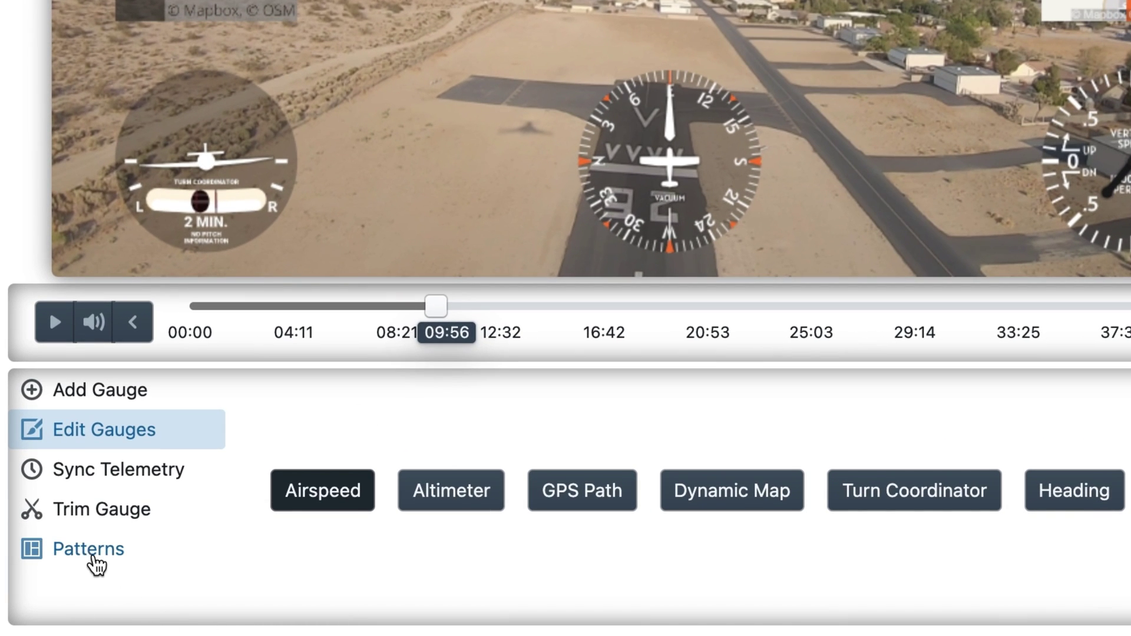
- Load the Drone gauge pattern and play the video to preview it
{"action": "left_click", "coordinate": [79, 567]}
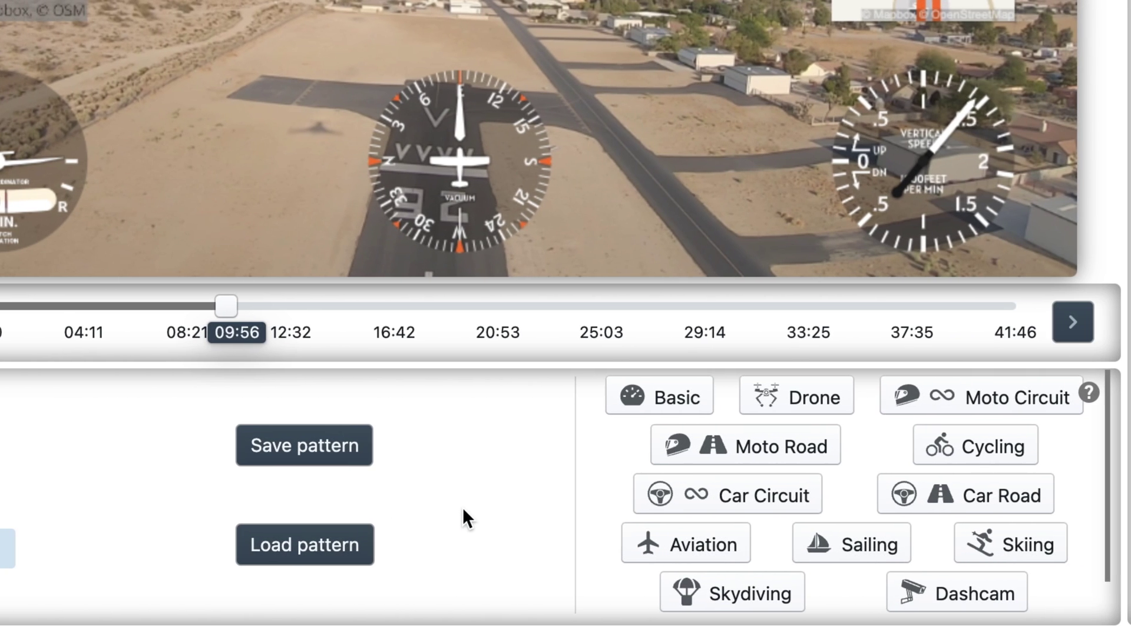
{"action": "left_click", "coordinate": [795, 419]}
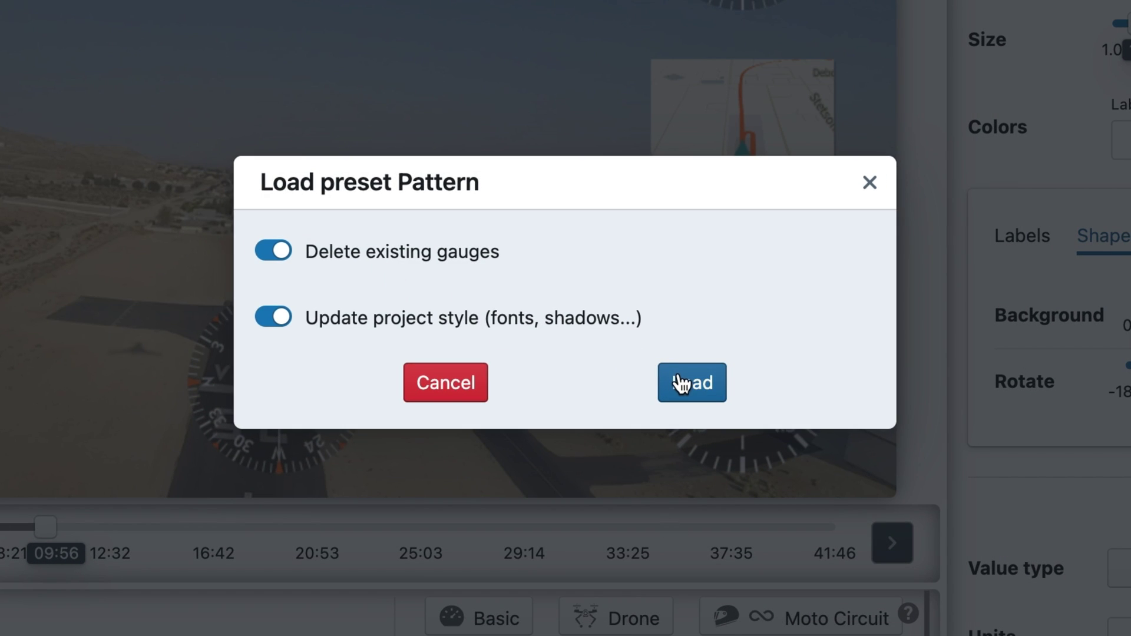
{"action": "left_click", "coordinate": [677, 380]}
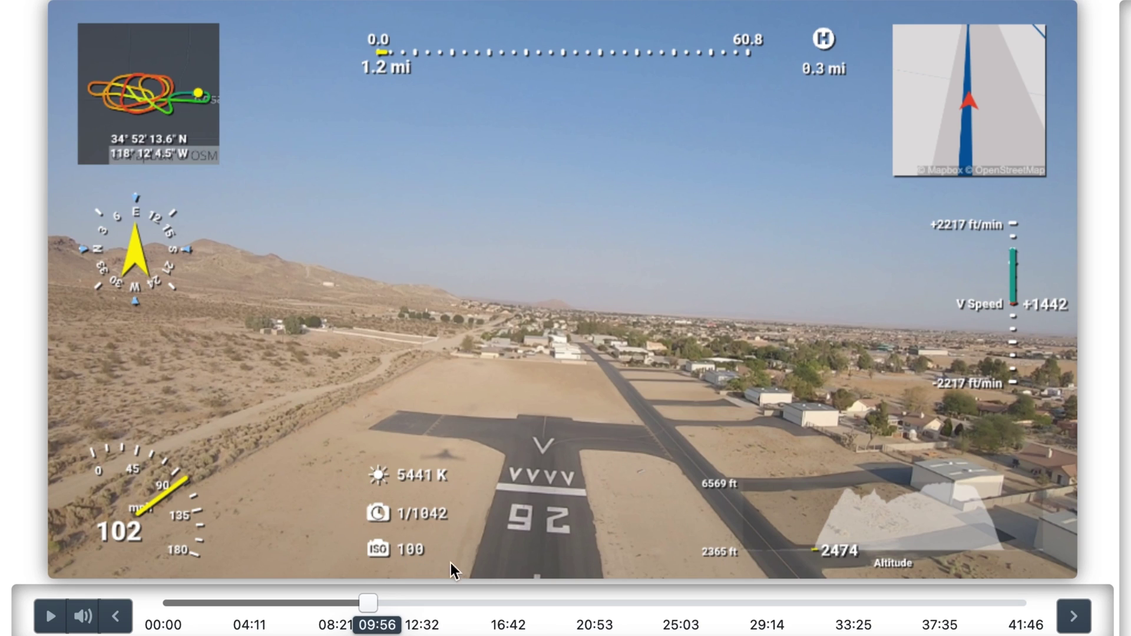
{"action": "left_click", "coordinate": [56, 631]}
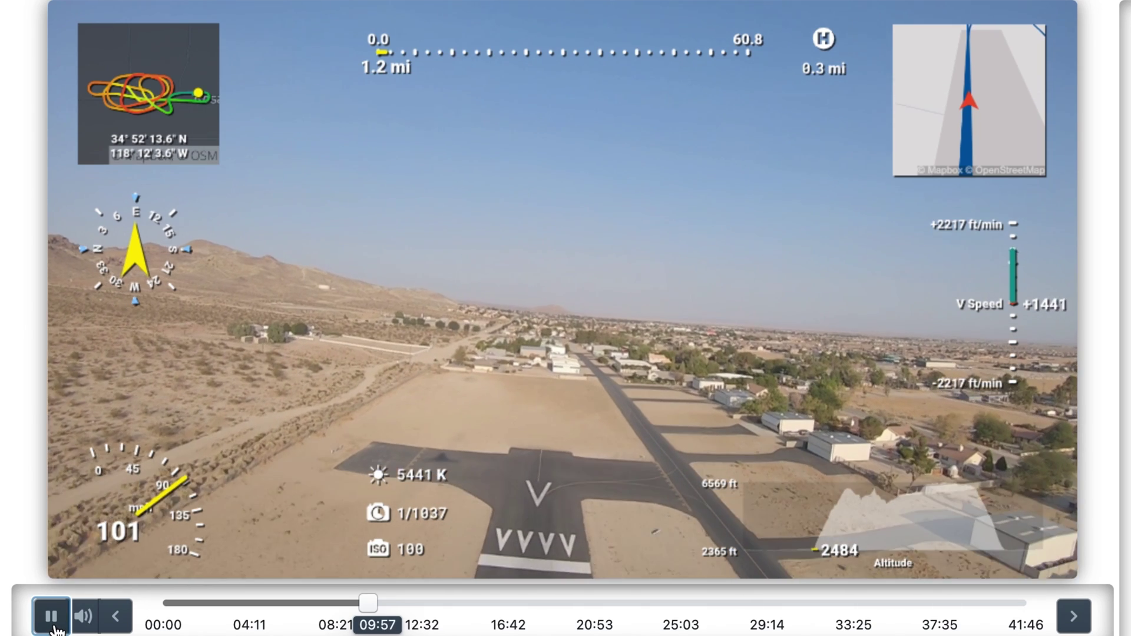
{"action": "scroll", "coordinate": [57, 630], "scroll_direction": "down", "scroll_amount": 5}
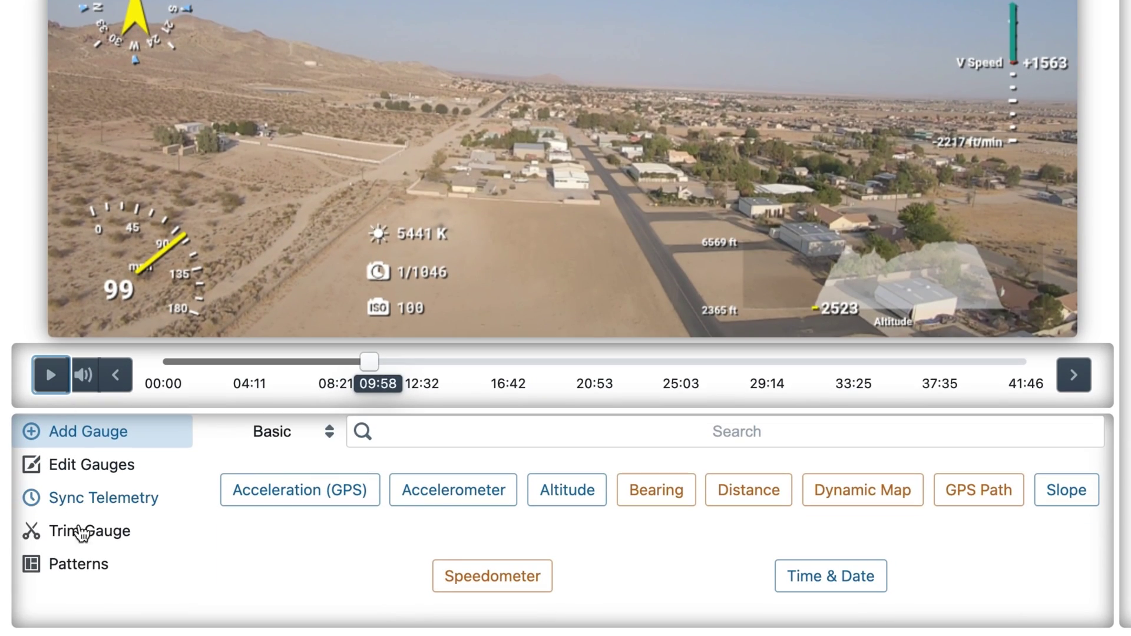
- Switch to the Skydiving pattern and preview its altitude, accelerometer and speed gauges
{"action": "left_click", "coordinate": [75, 574]}
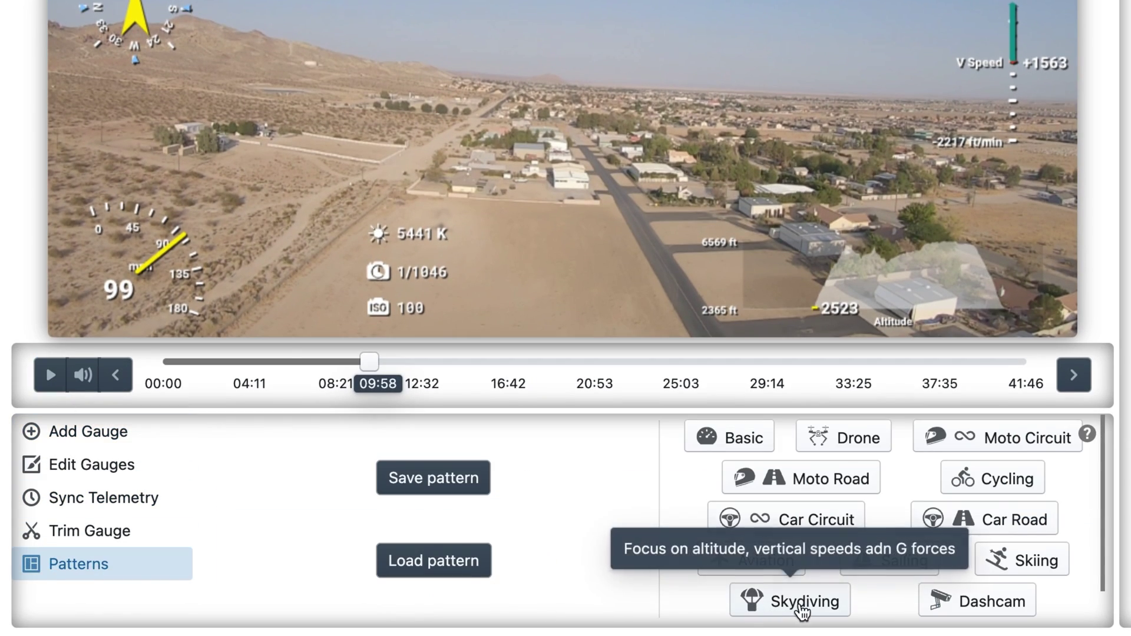
{"action": "left_click", "coordinate": [799, 605]}
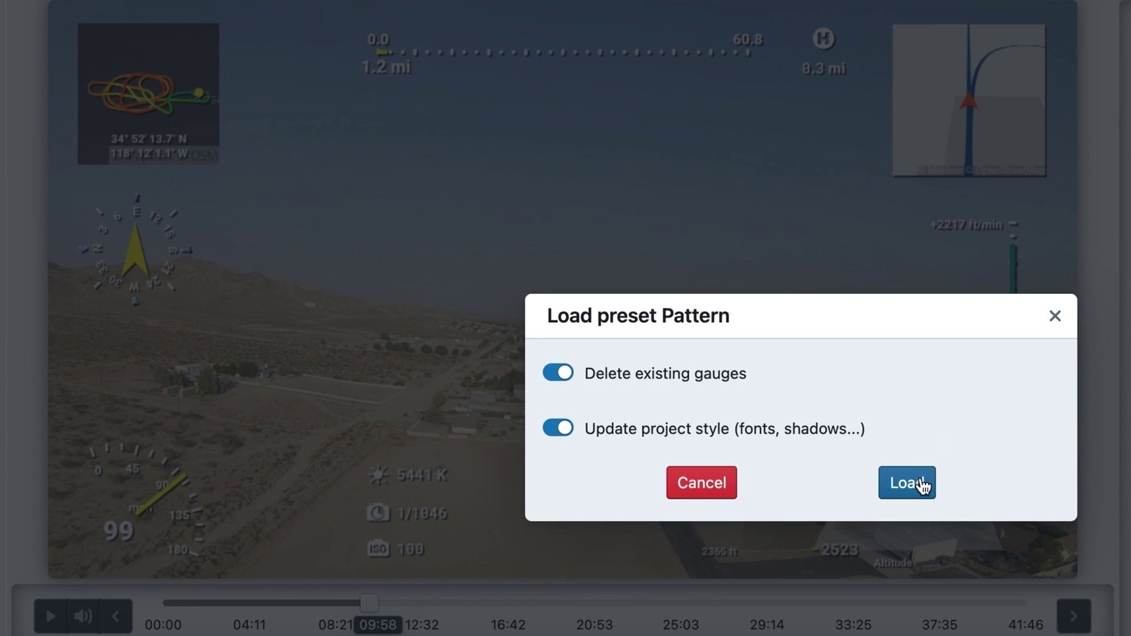
{"action": "left_click", "coordinate": [922, 383]}
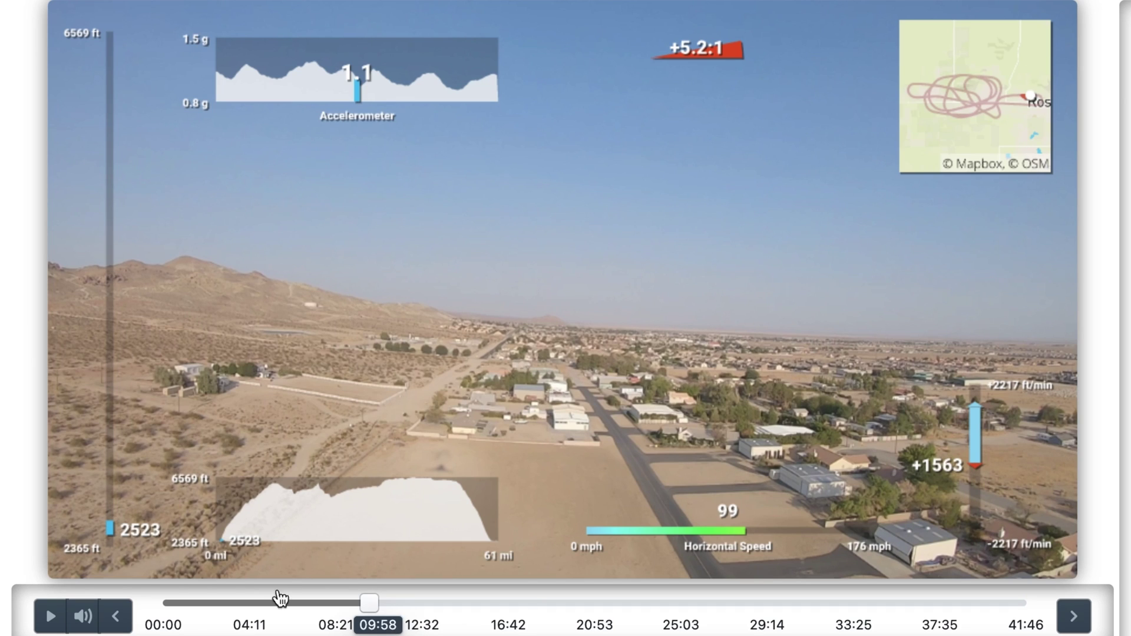
{"action": "left_click", "coordinate": [50, 616]}
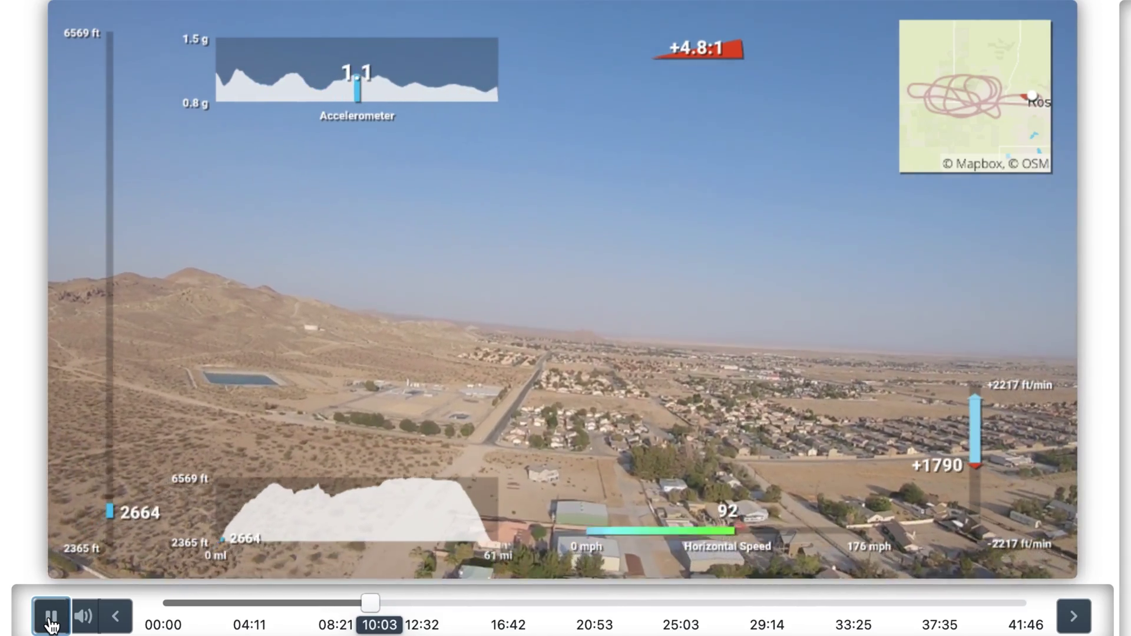
{"action": "left_click", "coordinate": [50, 616]}
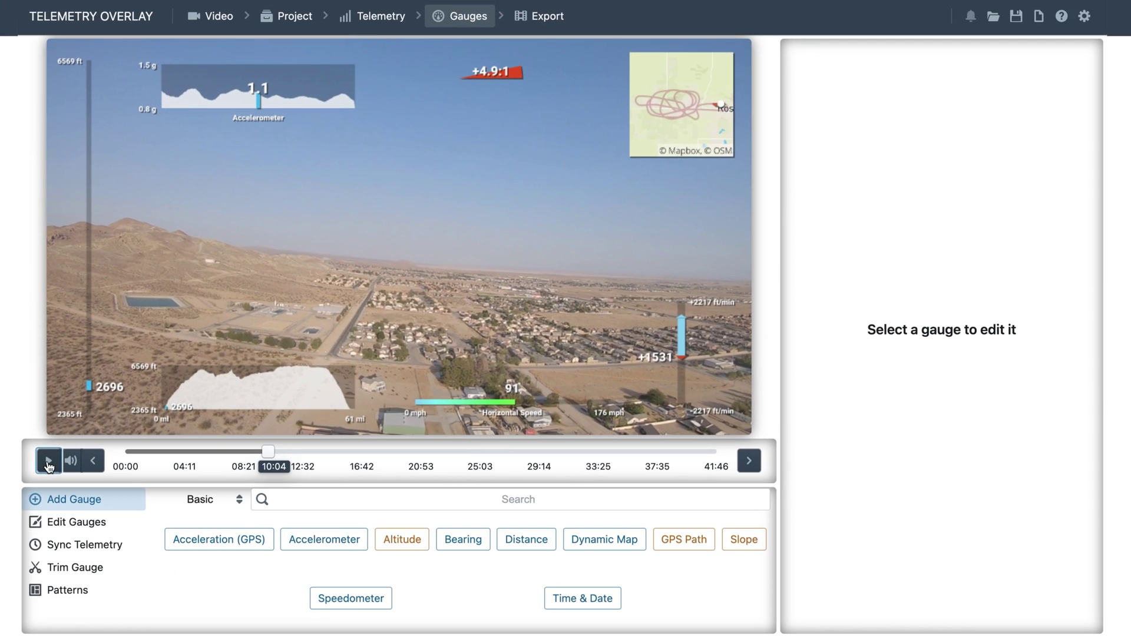
- Load the Aviation gauge pattern onto the flight video
{"action": "left_click", "coordinate": [59, 590]}
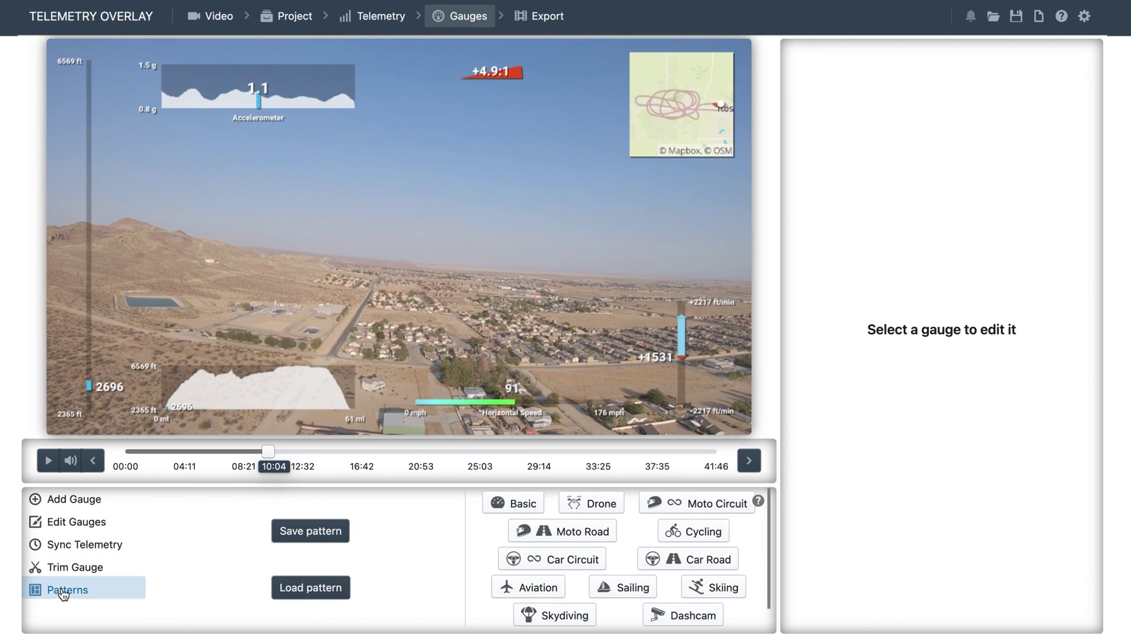
{"action": "left_click", "coordinate": [541, 588]}
{"action": "left_click", "coordinate": [632, 372]}
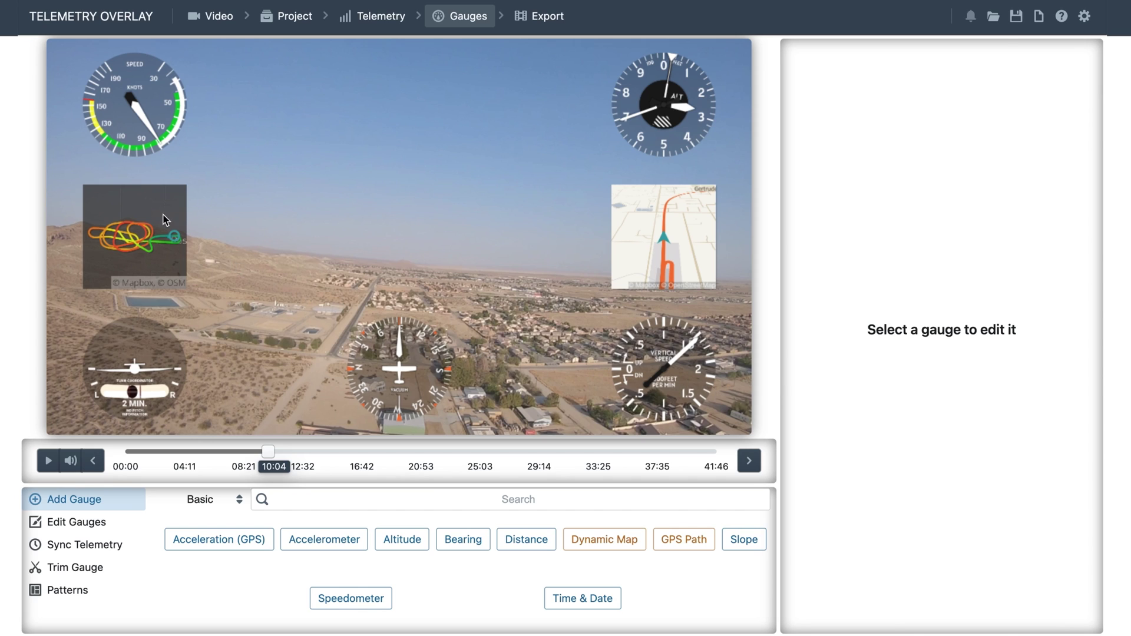
- Check the Airspeed gauge's value type, keeping Ground Speed, then select the Altimeter
{"action": "left_click", "coordinate": [152, 114]}
{"action": "left_click", "coordinate": [1033, 526]}
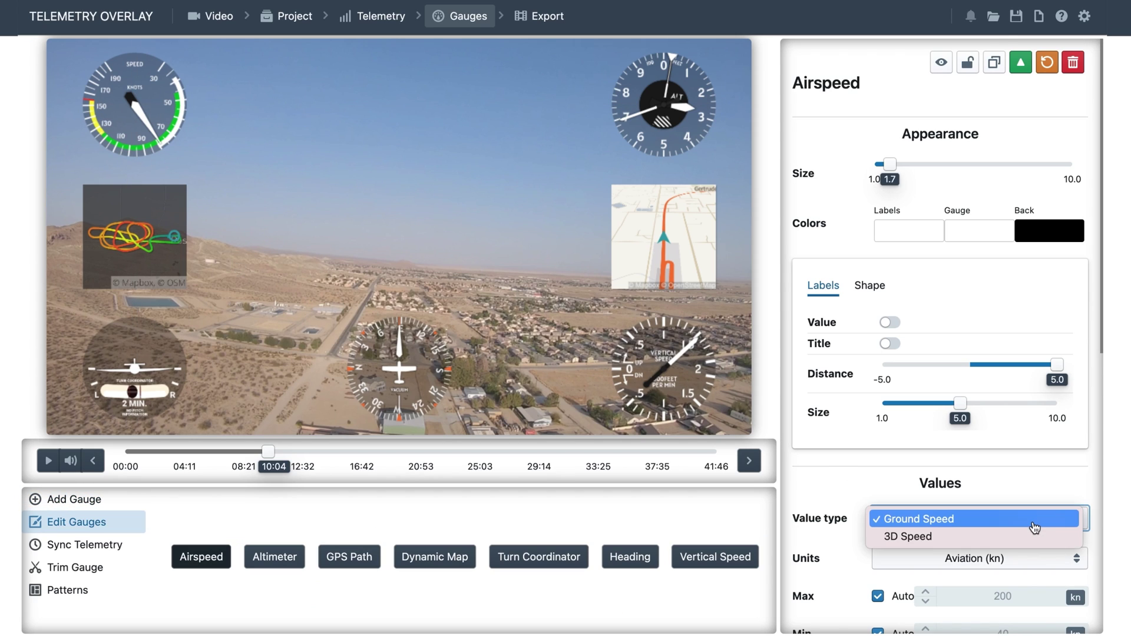
{"action": "left_click", "coordinate": [1035, 526]}
{"action": "left_click", "coordinate": [656, 74]}
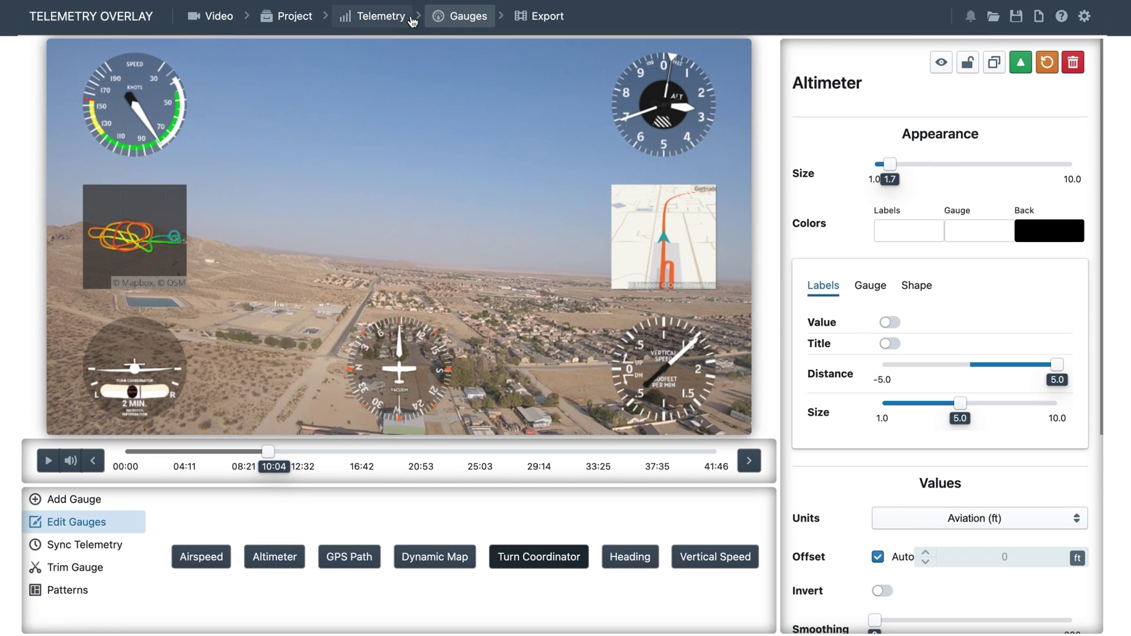
- Add the CSV flight log as telemetry and re-apply the default gauges
{"action": "left_click", "coordinate": [403, 20]}
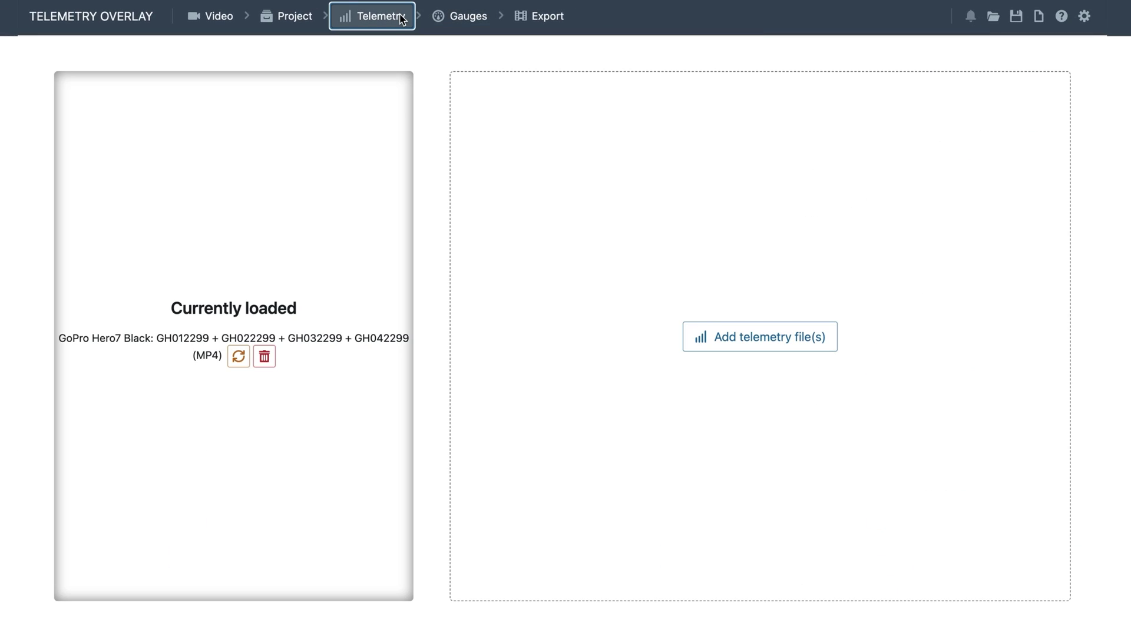
{"action": "key", "text": "super+Tab"}
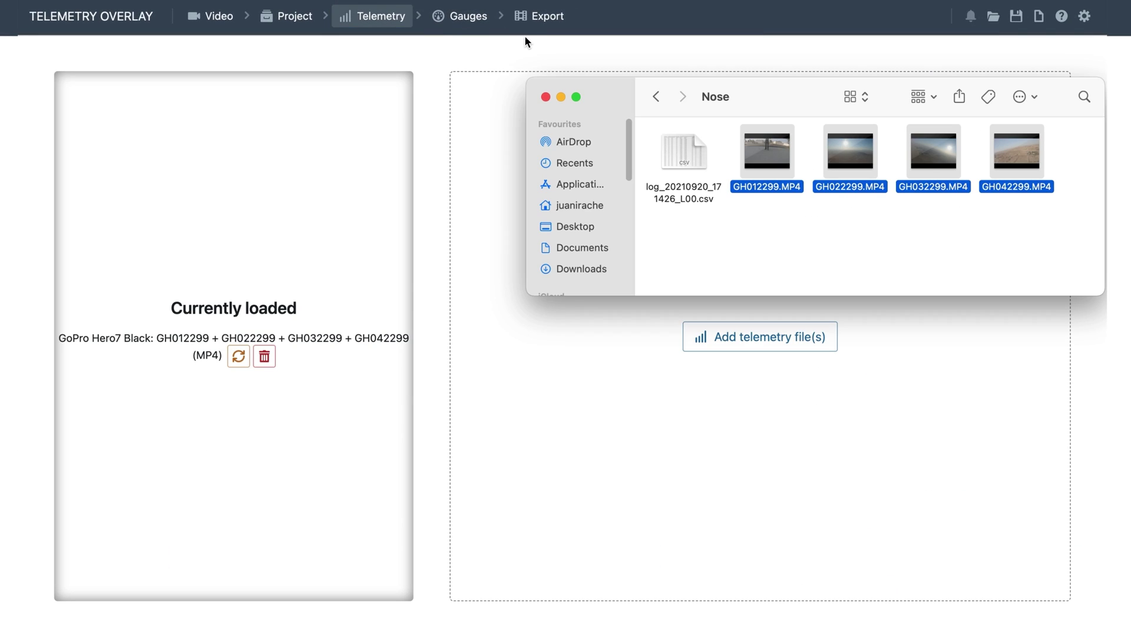
{"action": "left_click_drag", "start_coordinate": [677, 156], "coordinate": [767, 339]}
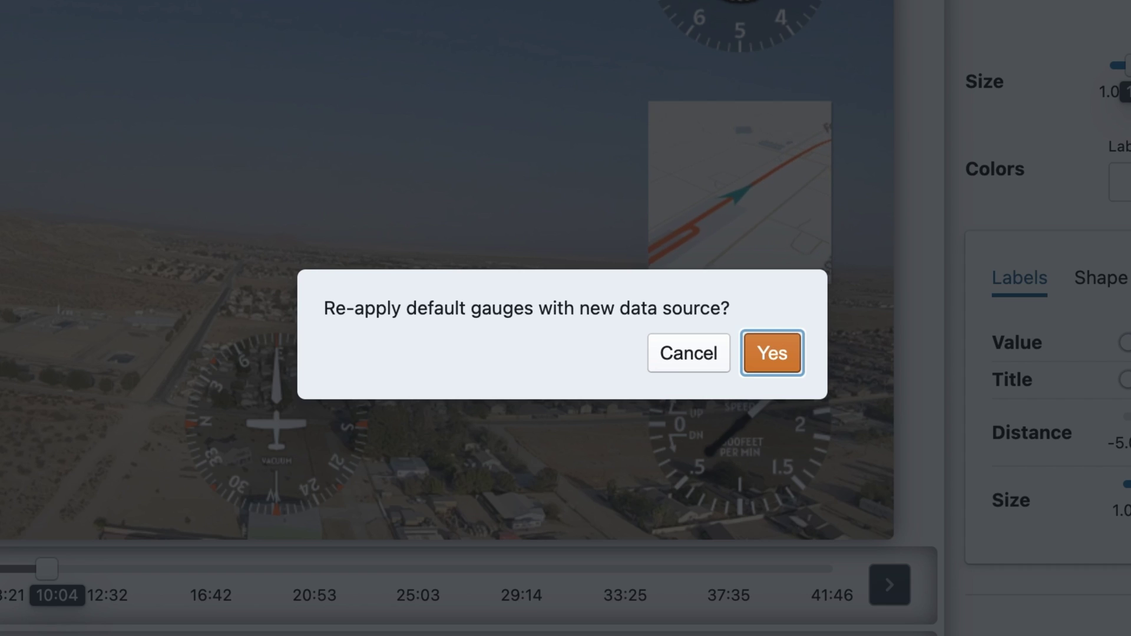
{"action": "left_click", "coordinate": [786, 366]}
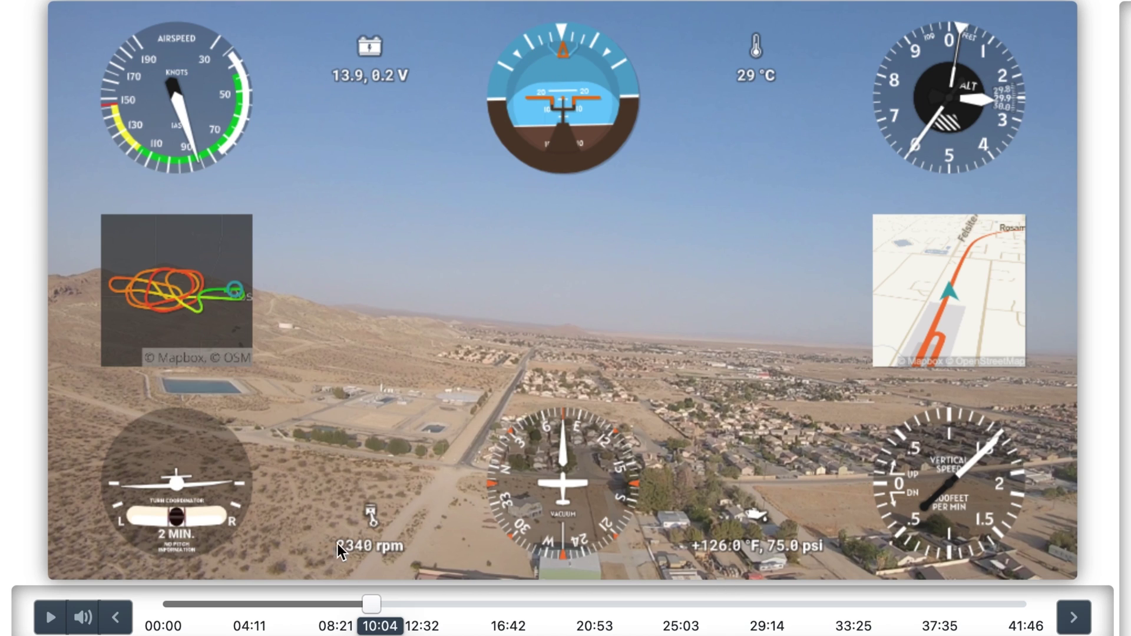
- Scrub back to the runway approach and play to preview the new RPM, voltage and temperature readouts
{"action": "left_click_drag", "start_coordinate": [371, 603], "coordinate": [341, 603]}
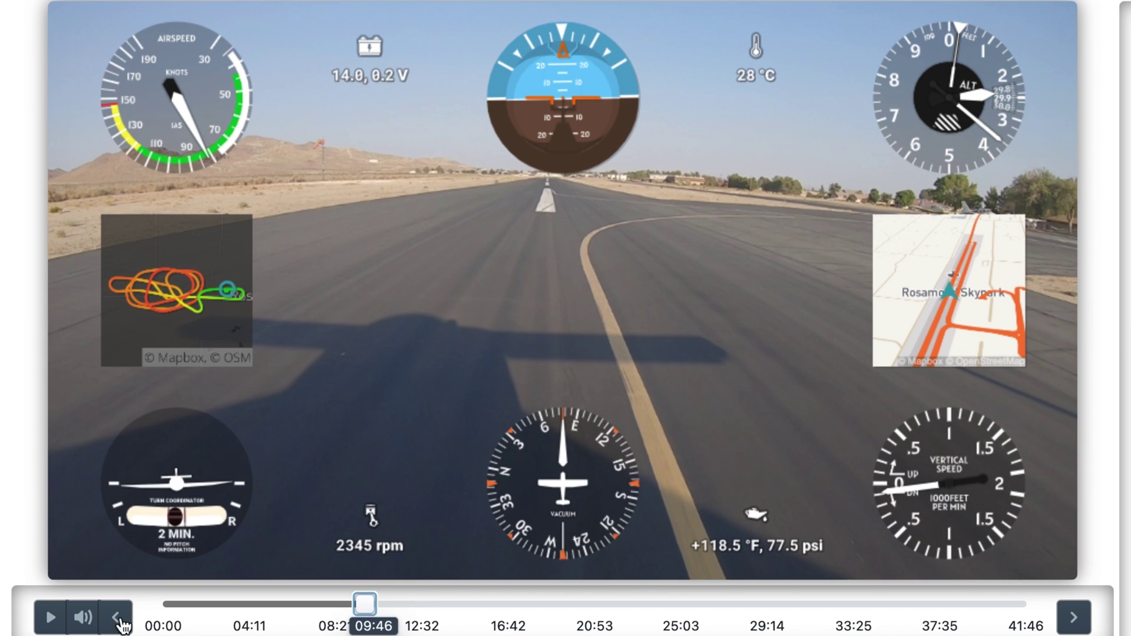
{"action": "left_click", "coordinate": [50, 617]}
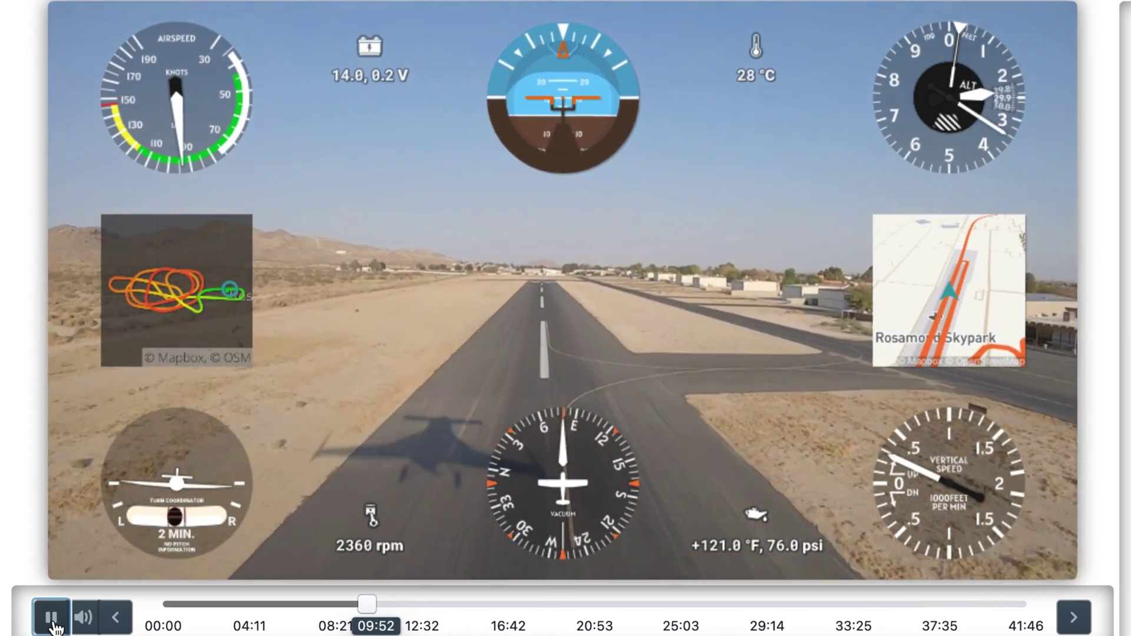
{"action": "left_click", "coordinate": [51, 621]}
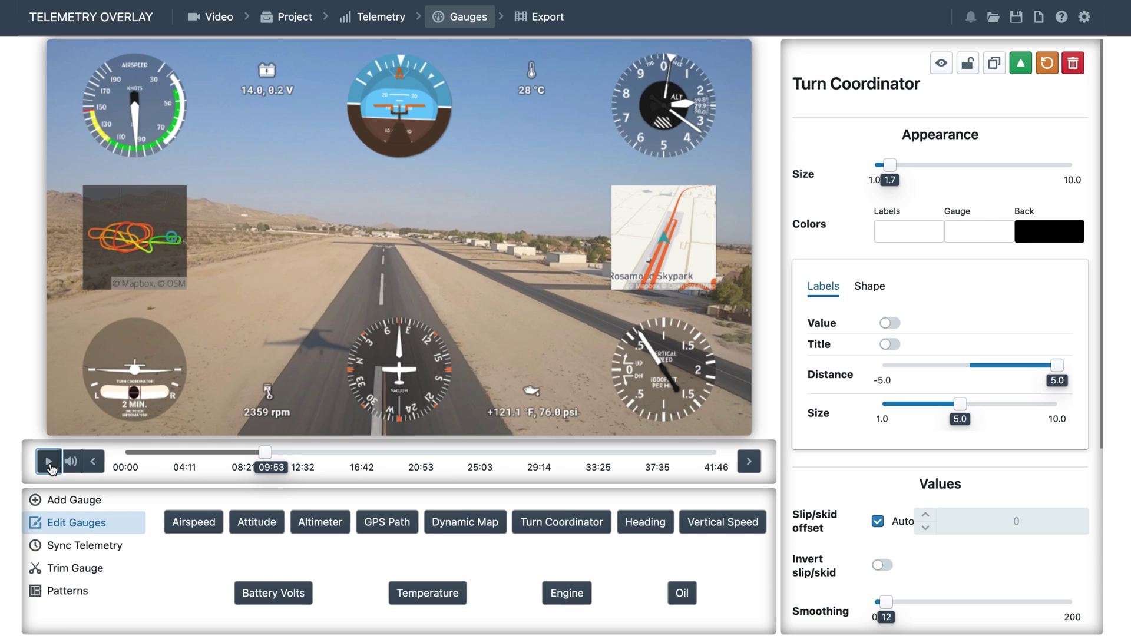
- Keep the Altimeter on Barometer and set the Airspeed value type to True Airspeed
{"action": "left_click", "coordinate": [655, 104]}
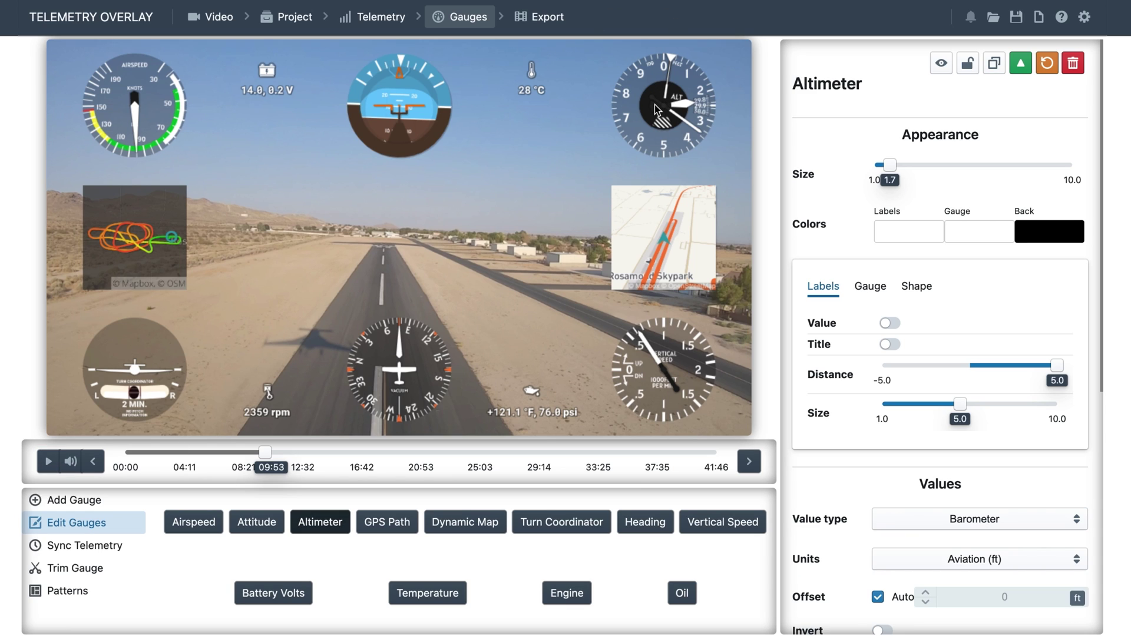
{"action": "scroll", "coordinate": [789, 196], "scroll_direction": "down", "scroll_amount": 2}
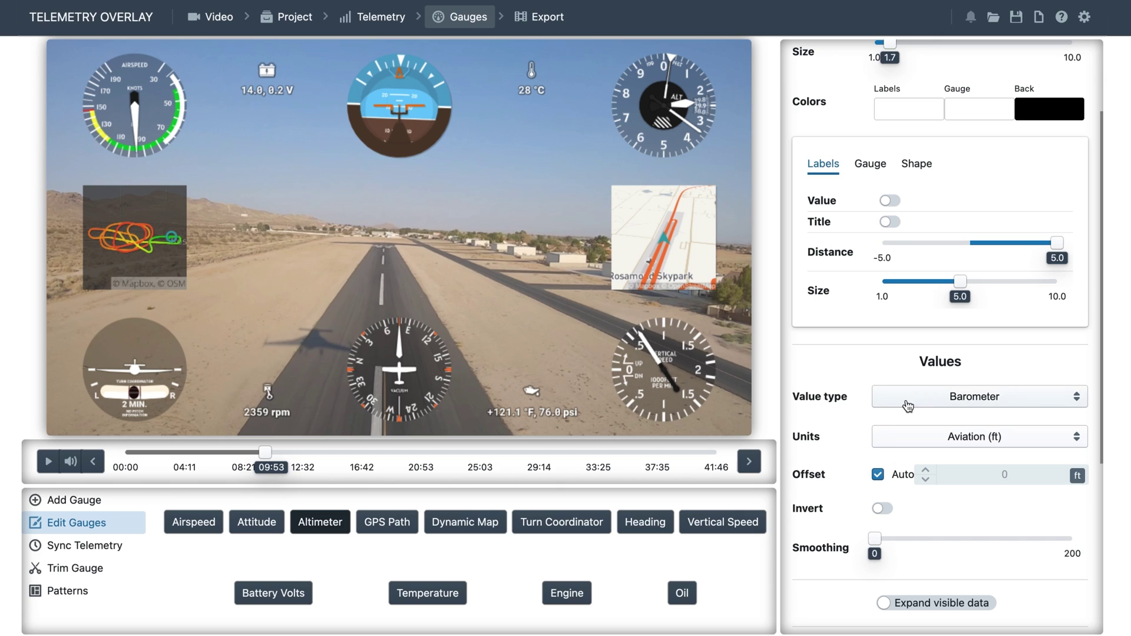
{"action": "left_click", "coordinate": [1033, 405]}
{"action": "left_click", "coordinate": [1033, 406]}
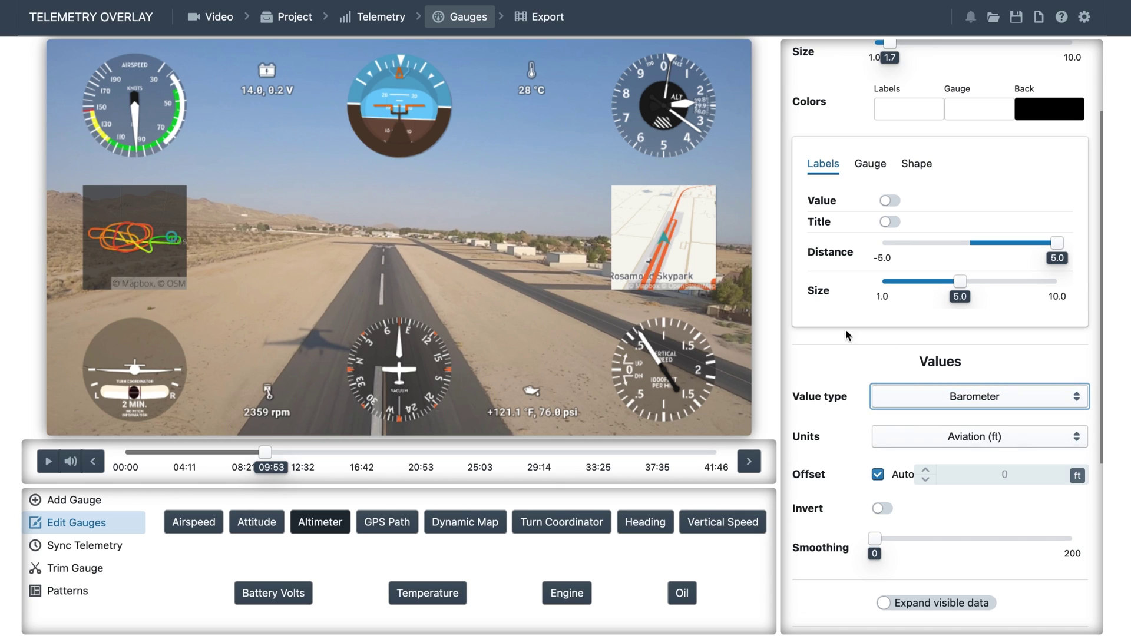
{"action": "left_click", "coordinate": [85, 122]}
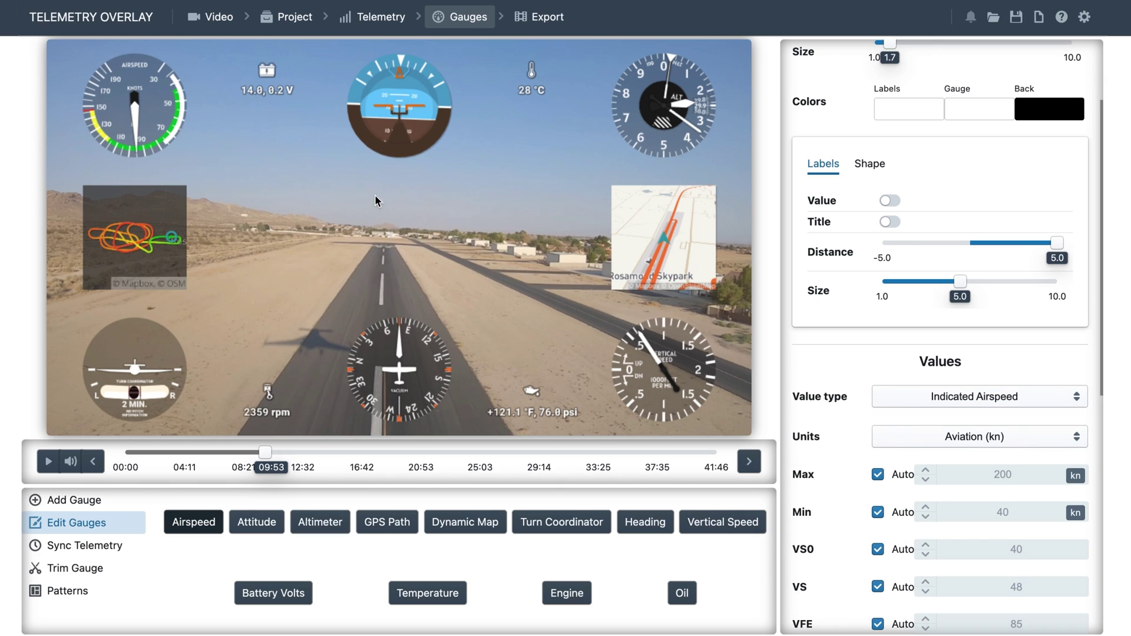
{"action": "left_click", "coordinate": [1037, 399]}
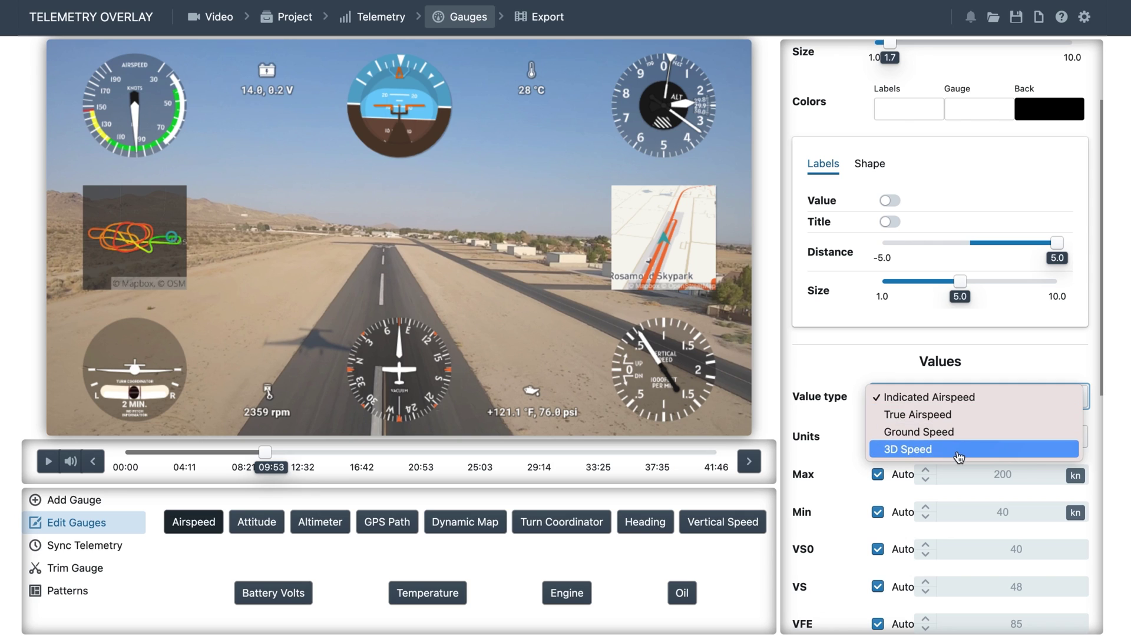
{"action": "left_click", "coordinate": [953, 435]}
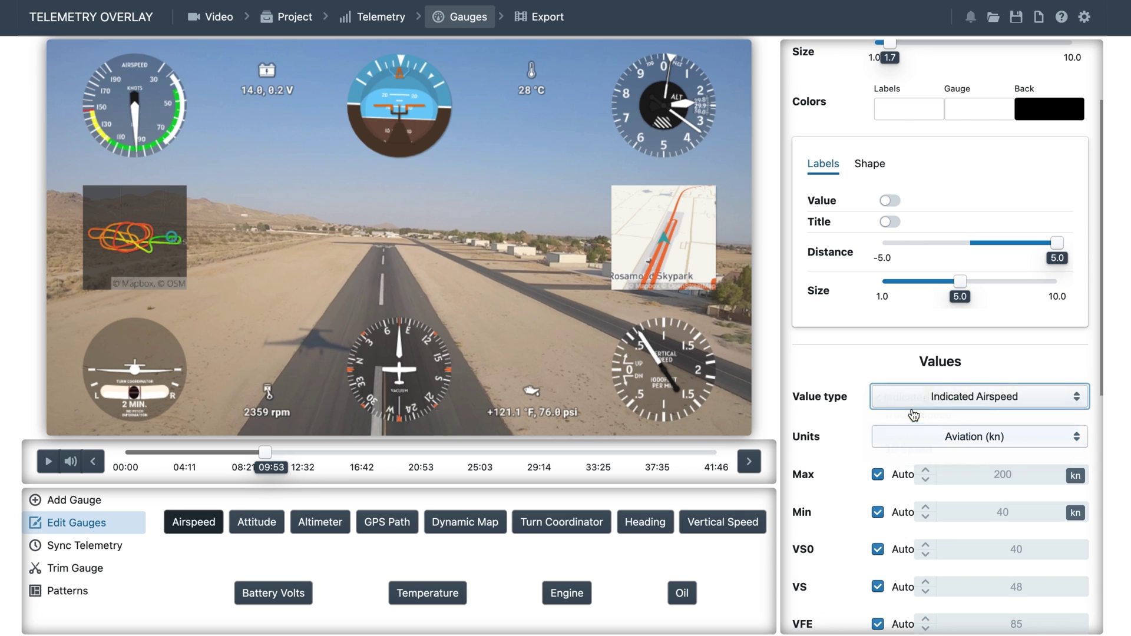
{"action": "left_click", "coordinate": [978, 399]}
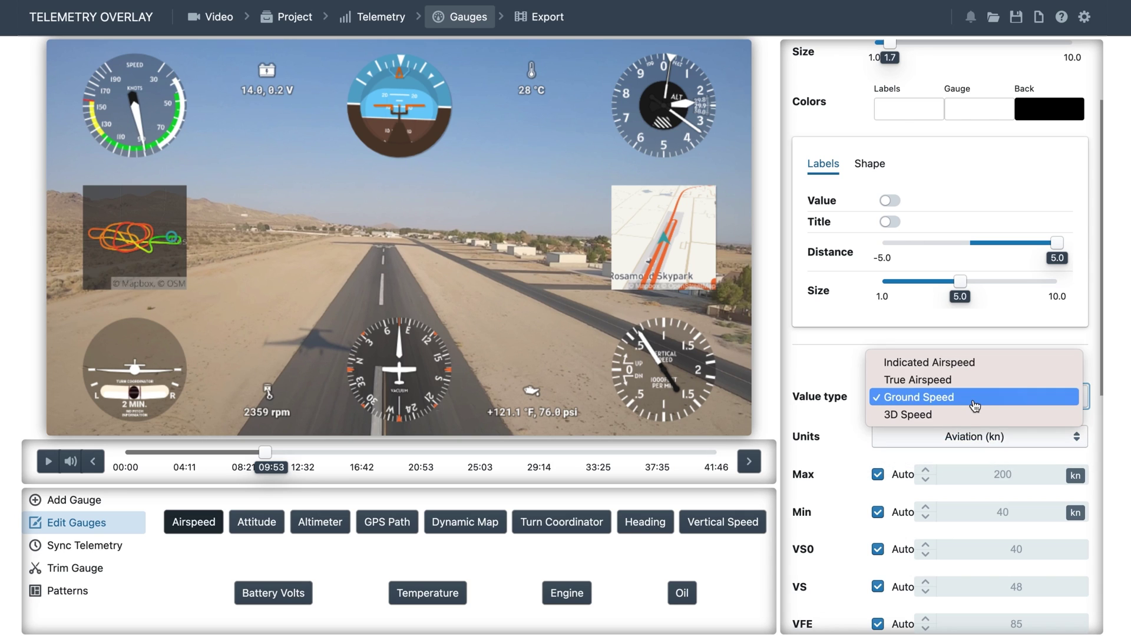
{"action": "left_click", "coordinate": [919, 379]}
- Set the Heading gauge to Bearing (travel direction or Track) and return to the telemetry files
{"action": "left_click", "coordinate": [406, 386]}
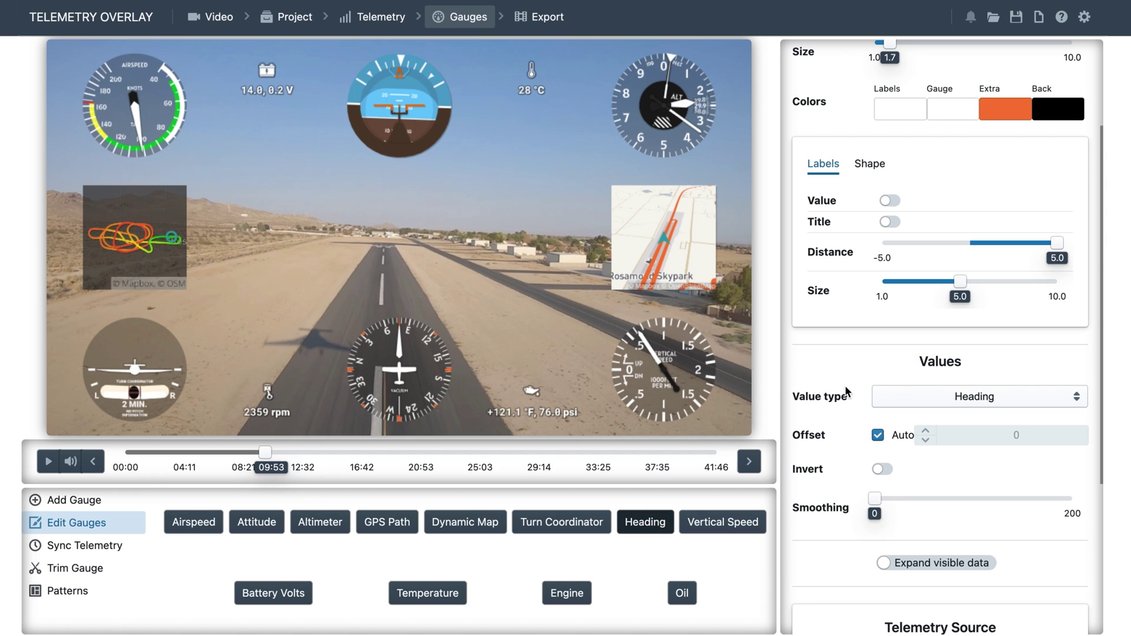
{"action": "left_click", "coordinate": [1032, 403]}
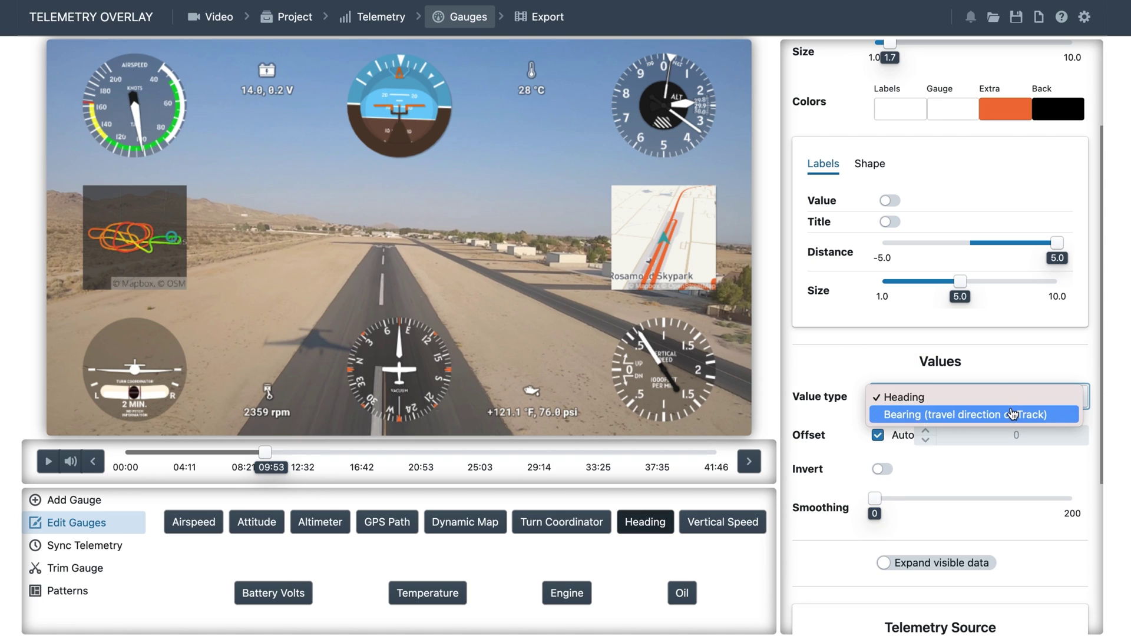
{"action": "left_click", "coordinate": [1012, 415]}
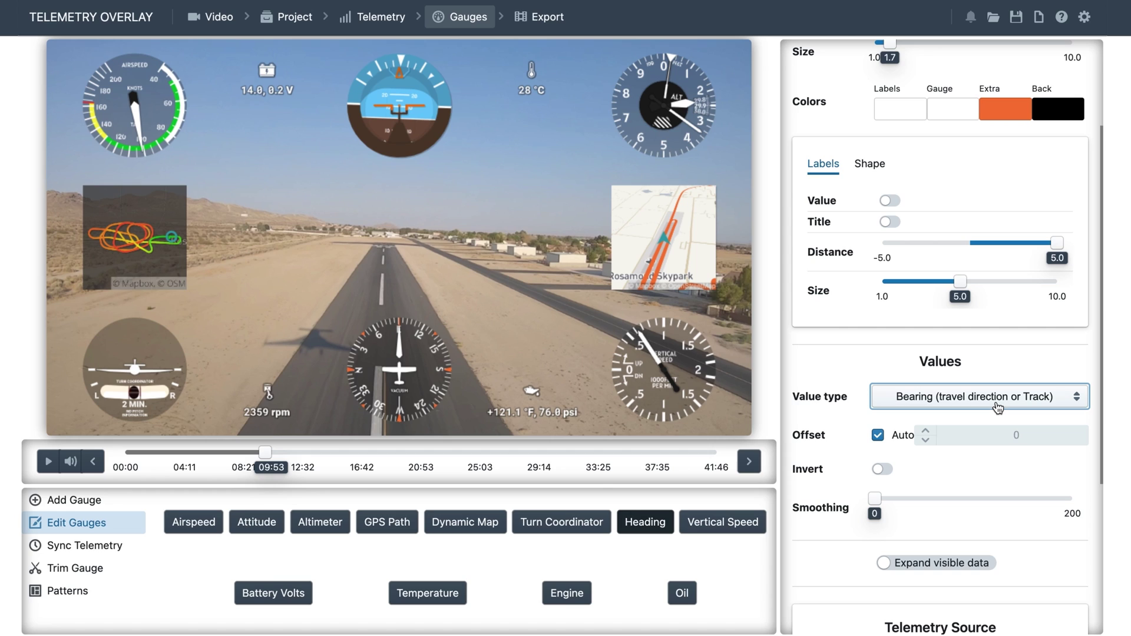
{"action": "left_click", "coordinate": [371, 16]}
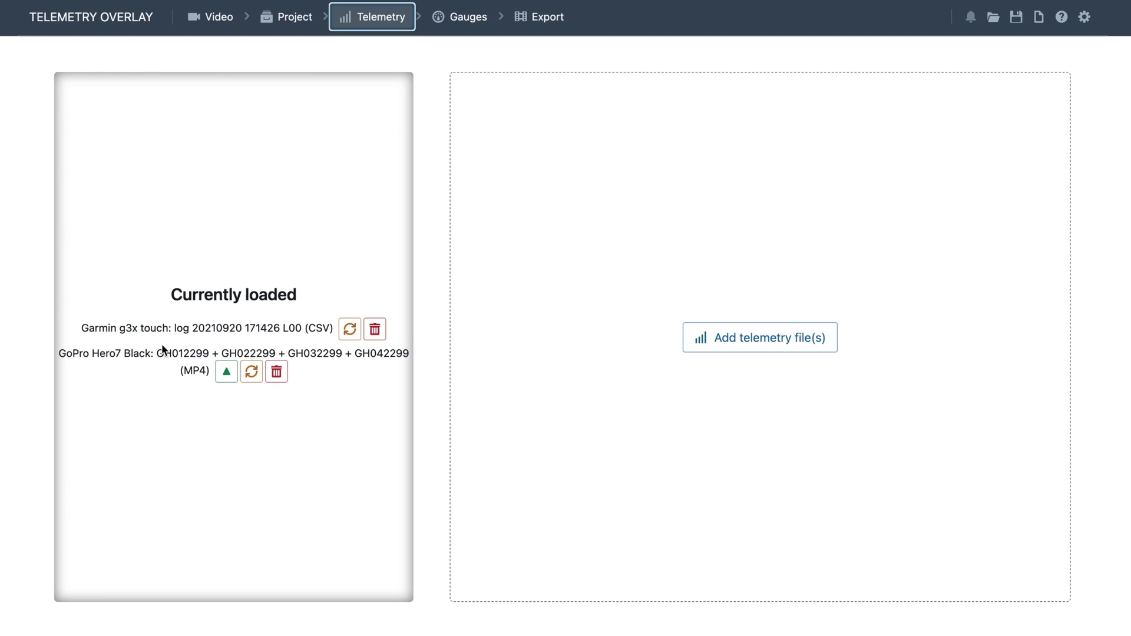
- Open Sync Telemetry and set the Garmin log's Sync to option to Video Start
{"action": "left_click", "coordinate": [467, 18]}
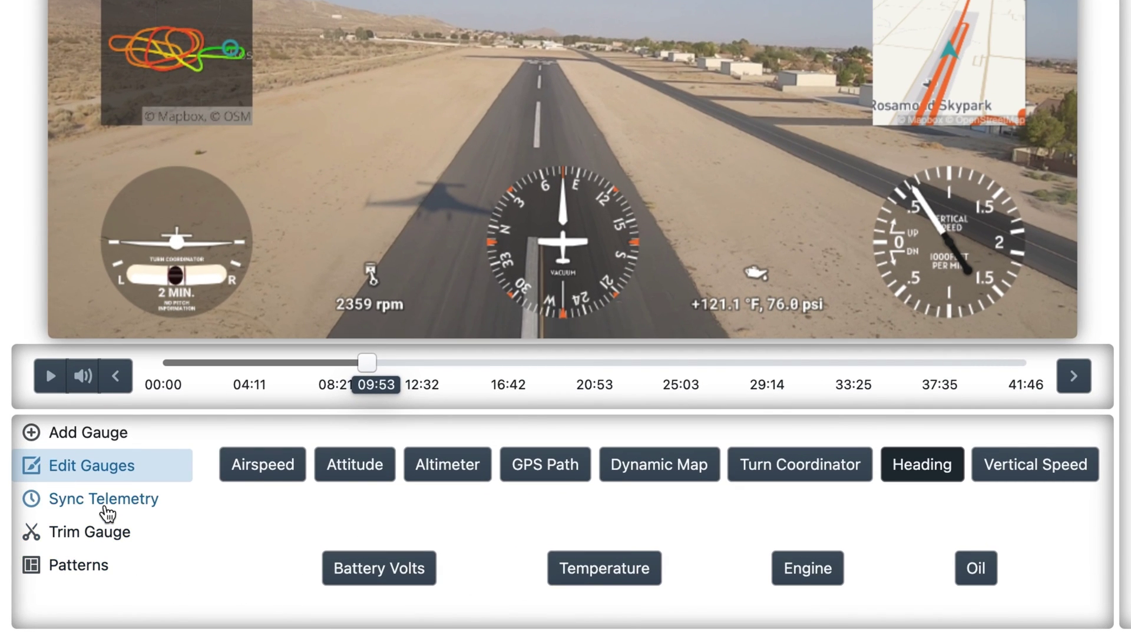
{"action": "left_click", "coordinate": [95, 545]}
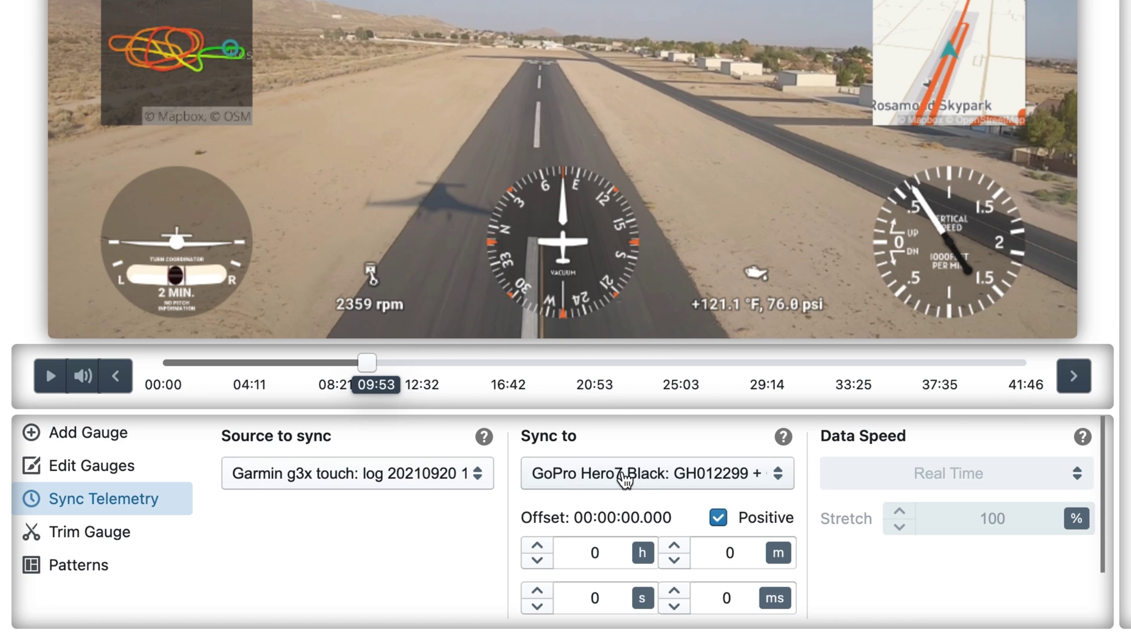
{"action": "left_click", "coordinate": [624, 480]}
{"action": "left_click", "coordinate": [377, 623]}
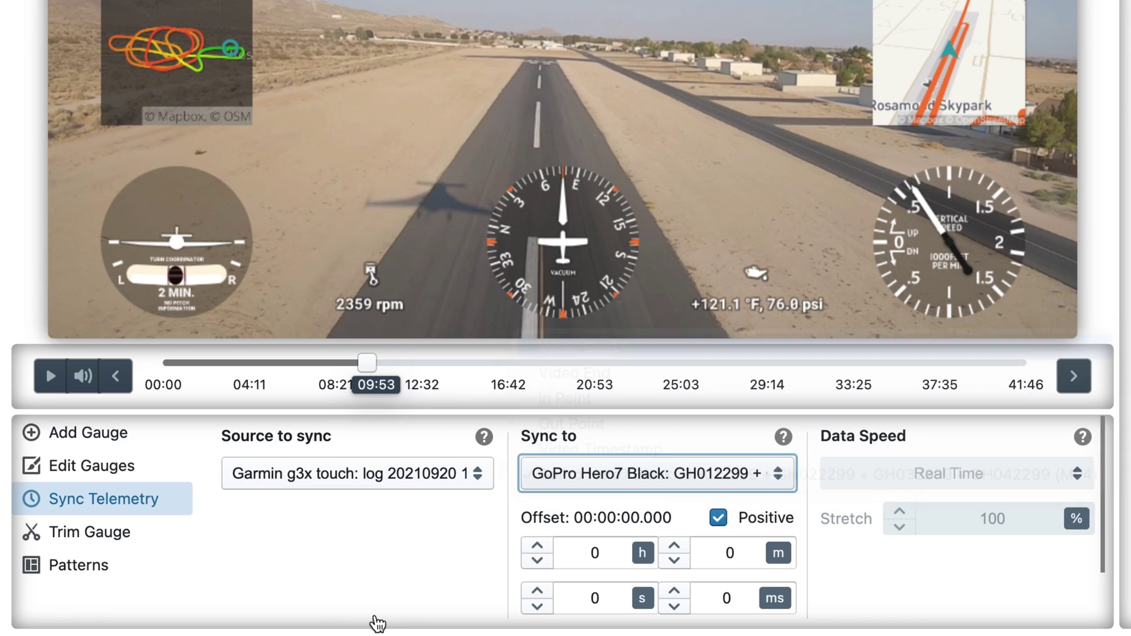
{"action": "key", "text": "Up"}
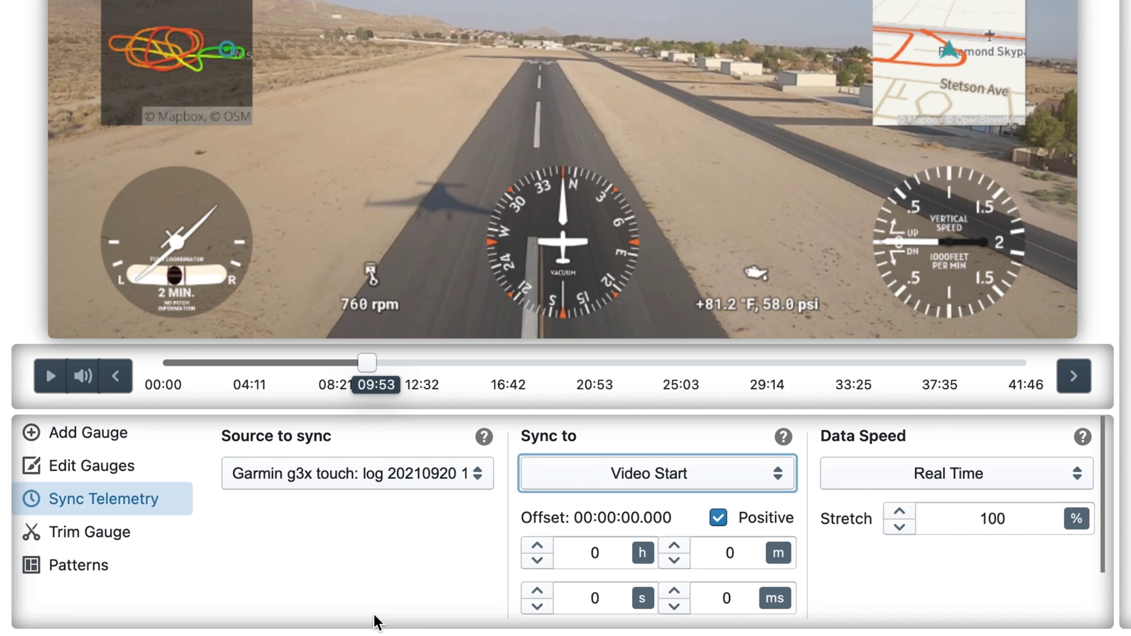
{"action": "left_click", "coordinate": [392, 570]}
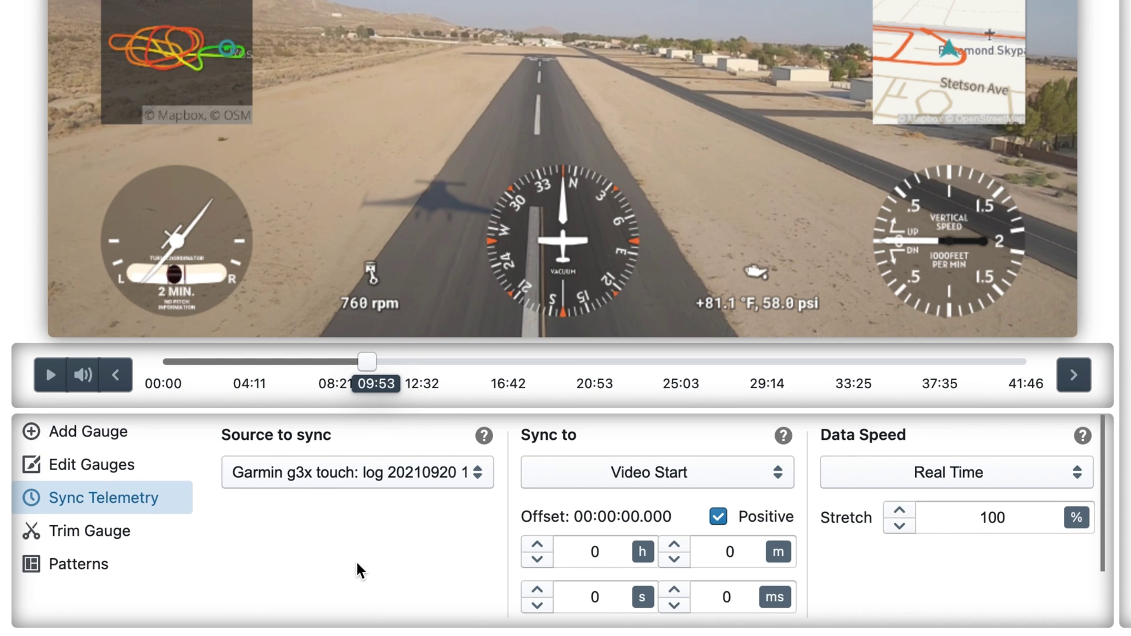
- Load the Sync Assistant preset pattern in place of the current gauges
{"action": "left_click", "coordinate": [50, 570]}
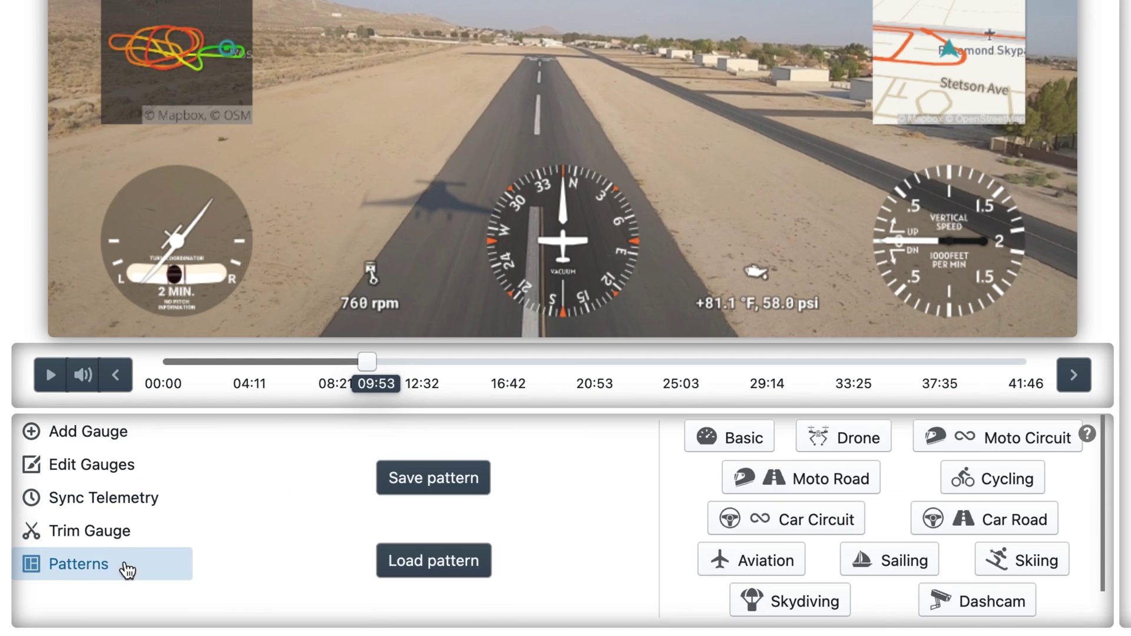
{"action": "scroll", "coordinate": [1087, 523], "scroll_direction": "down", "scroll_amount": 2}
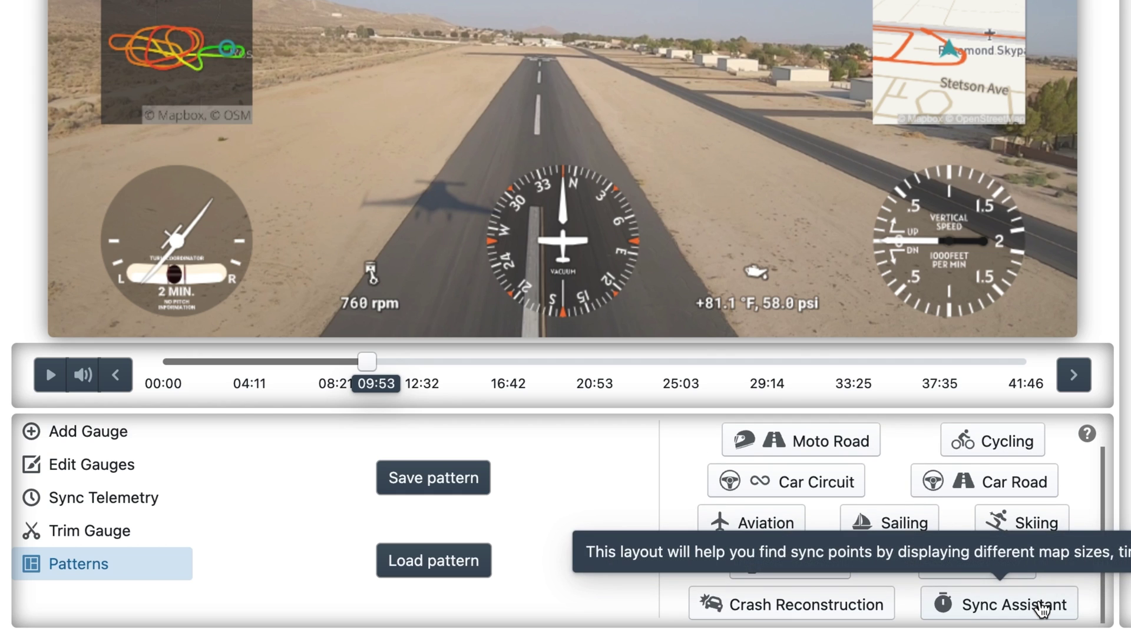
{"action": "left_click", "coordinate": [966, 604]}
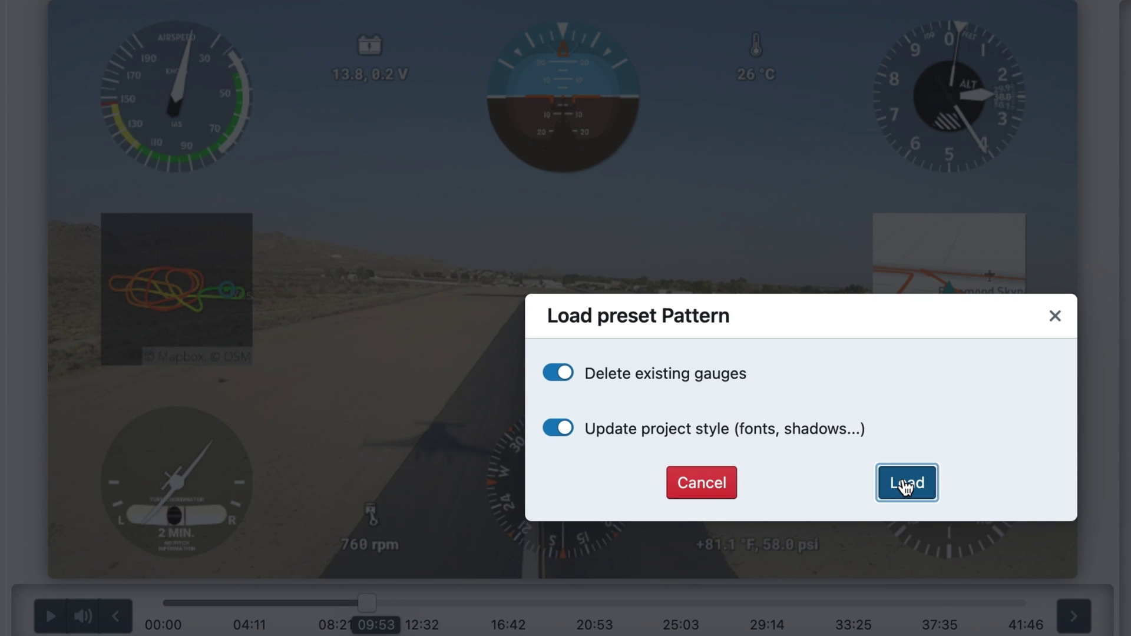
{"action": "left_click", "coordinate": [906, 484]}
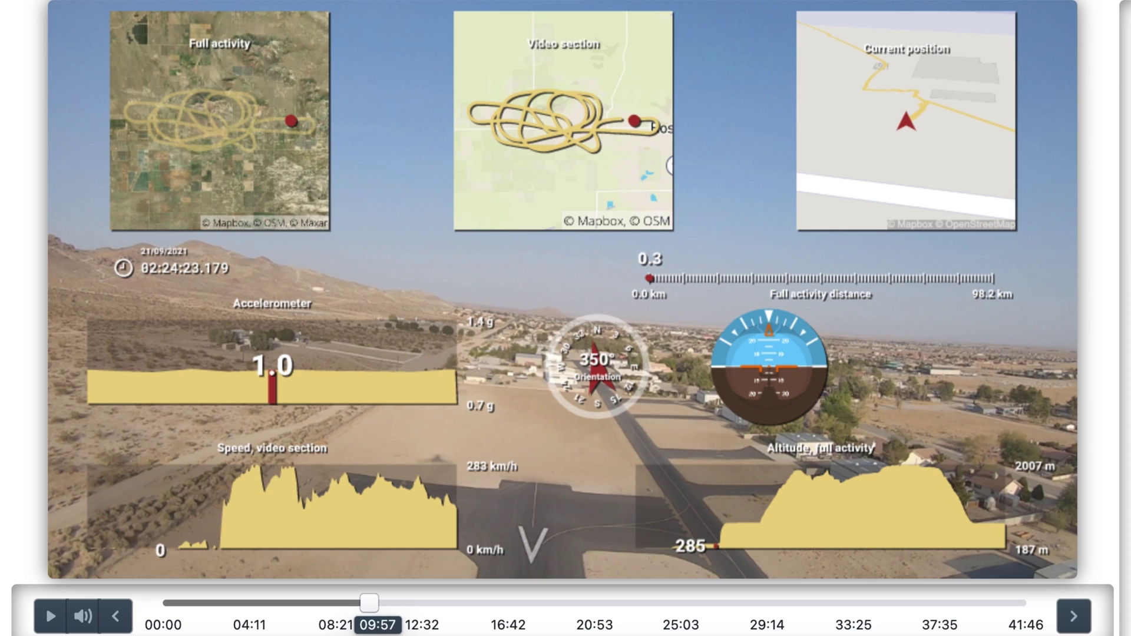
- Open the telemetry sync settings and switch offset entry to sliders
{"action": "scroll", "coordinate": [118, 507], "scroll_direction": "down", "scroll_amount": 5}
{"action": "left_click", "coordinate": [118, 501]}
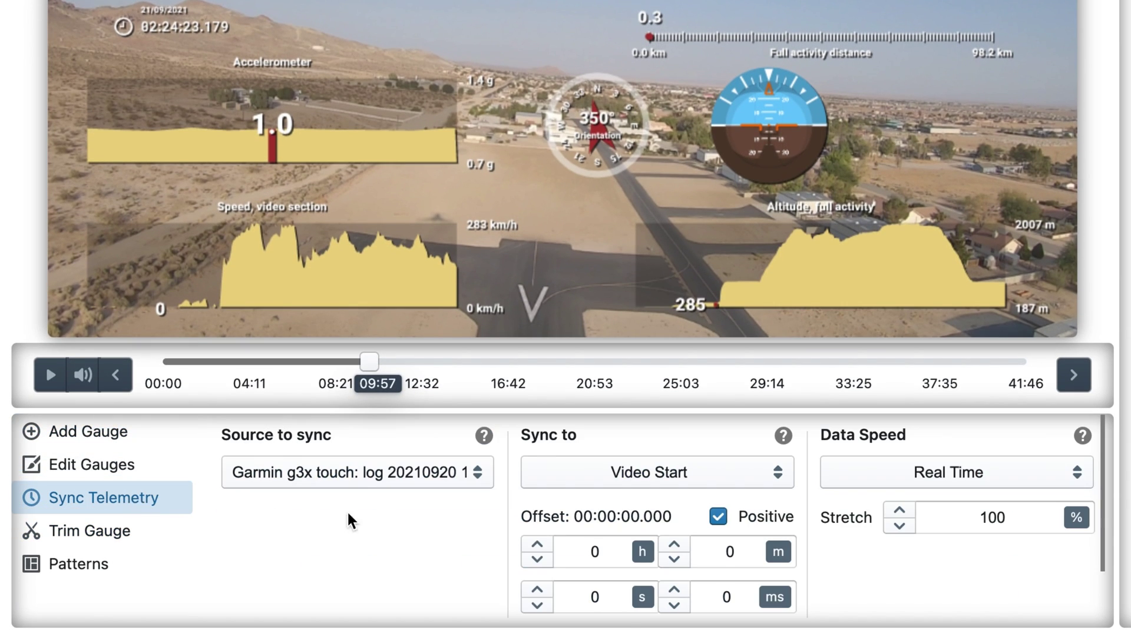
{"action": "scroll", "coordinate": [430, 523], "scroll_direction": "down", "scroll_amount": 2}
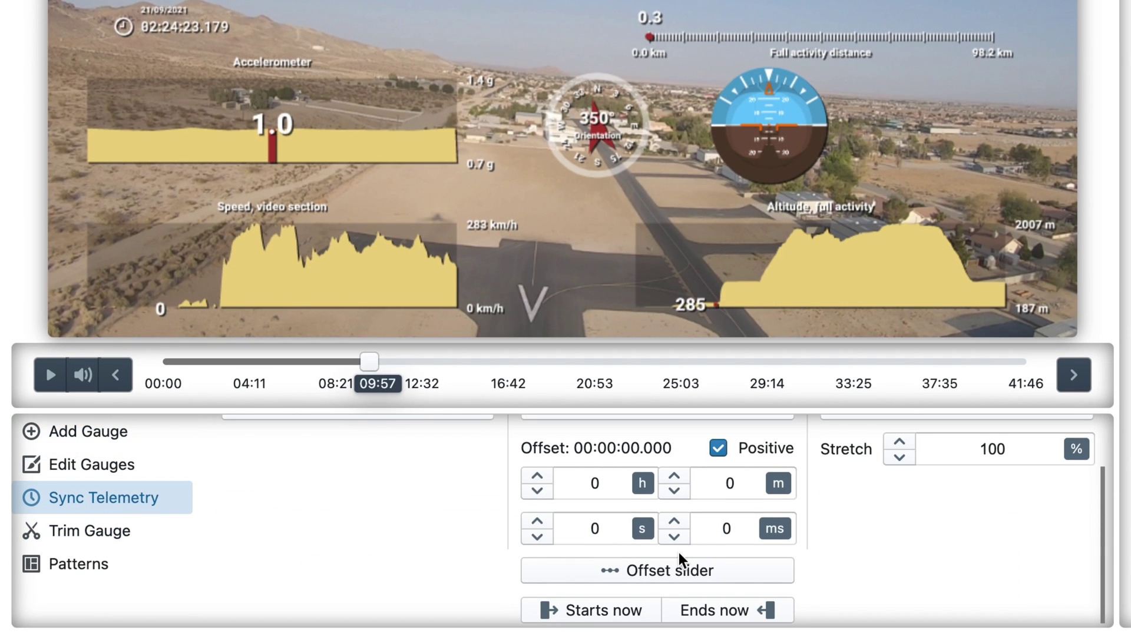
{"action": "left_click", "coordinate": [713, 572]}
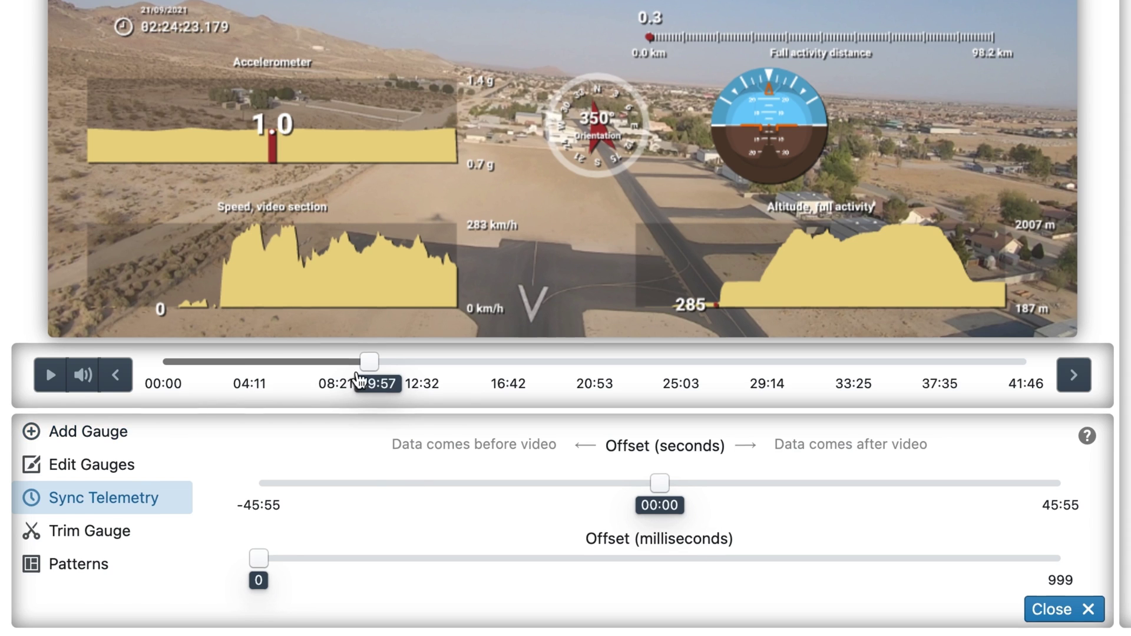
{"action": "scroll", "coordinate": [353, 377], "scroll_direction": "up", "scroll_amount": 4}
- Drag the Offset slider to shift the telemetry several minutes earlier, then play to check
{"action": "mouse_move", "coordinate": [369, 604]}
{"action": "left_mouse_down"}
{"action": "mouse_move", "coordinate": [356, 604]}
{"action": "mouse_move", "coordinate": [366, 605]}
{"action": "left_mouse_up"}
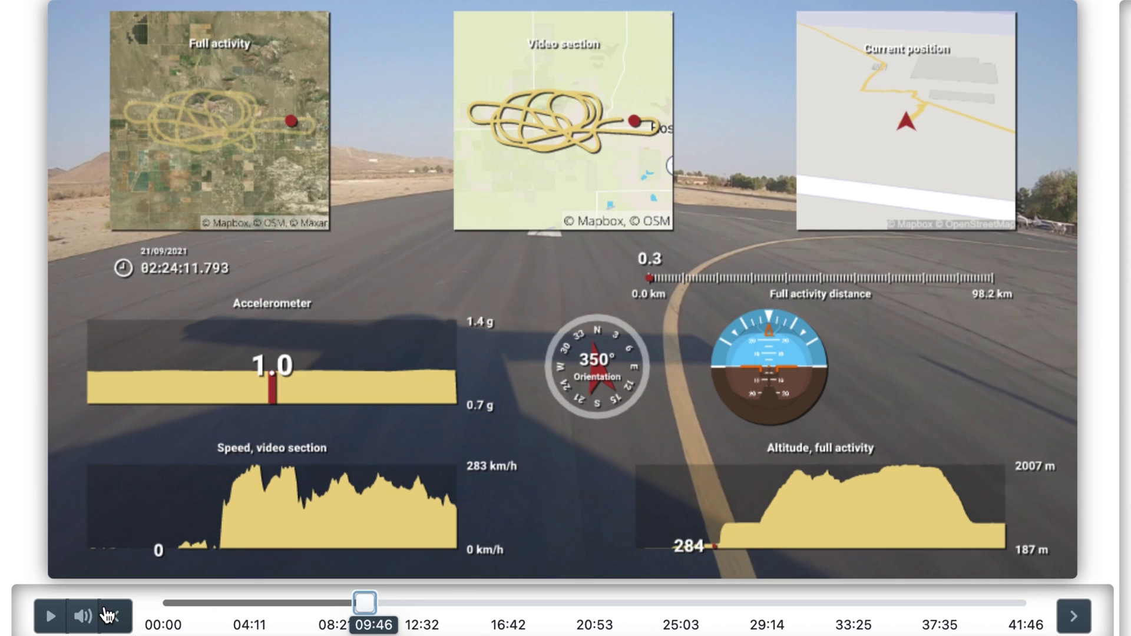
{"action": "left_click", "coordinate": [50, 615]}
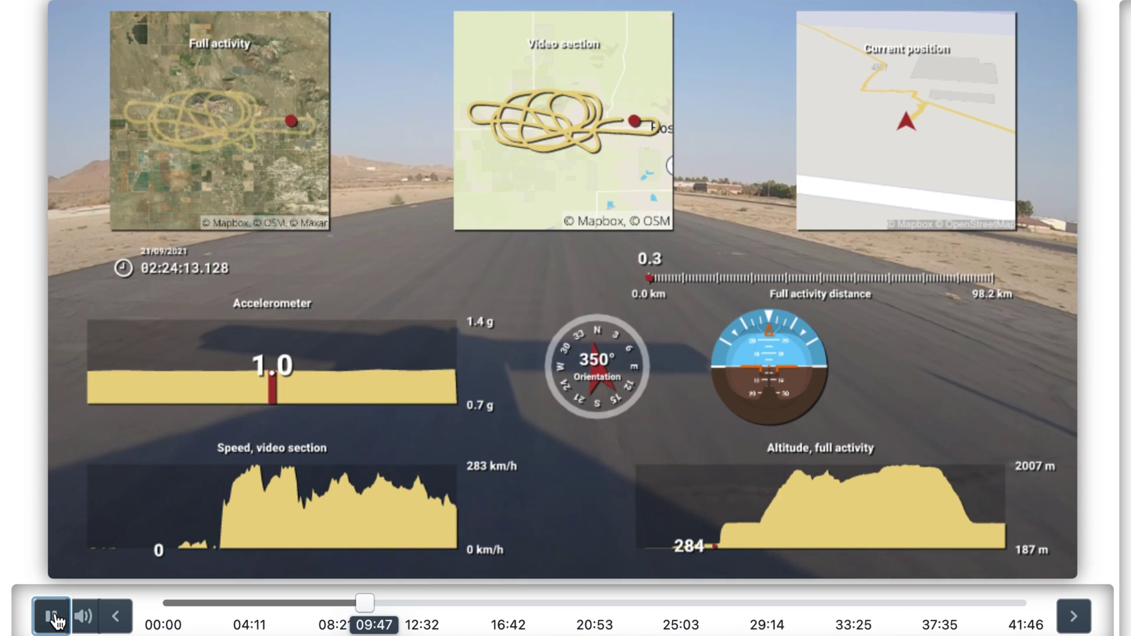
{"action": "left_click", "coordinate": [52, 616]}
{"action": "left_click_drag", "start_coordinate": [659, 589], "coordinate": [612, 589]}
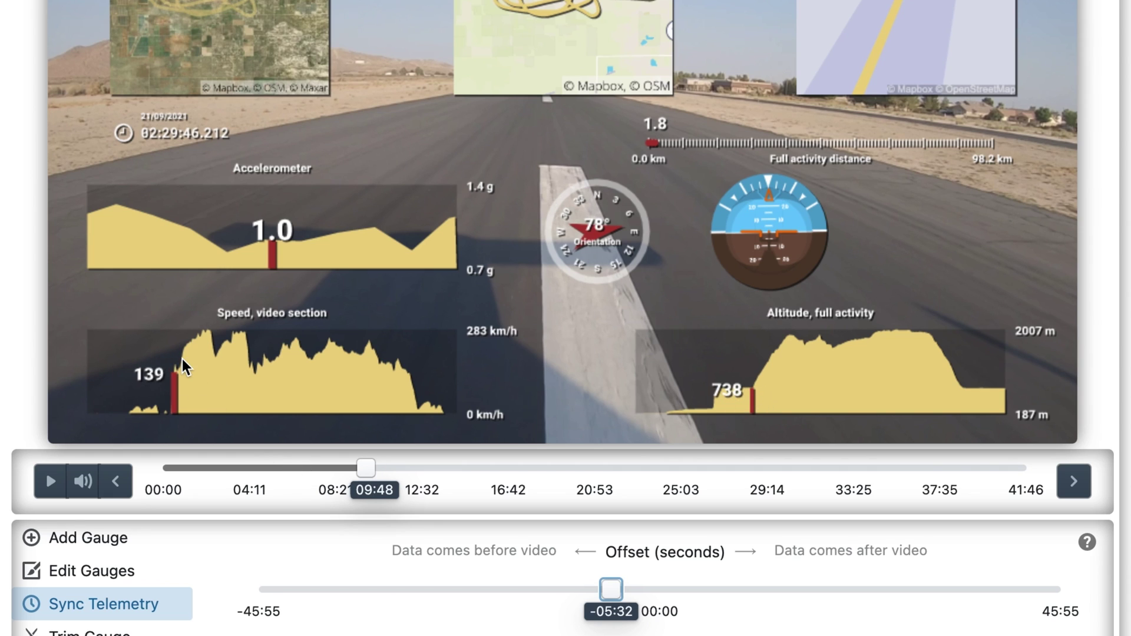
{"action": "scroll", "coordinate": [252, 510], "scroll_direction": "up", "scroll_amount": 3}
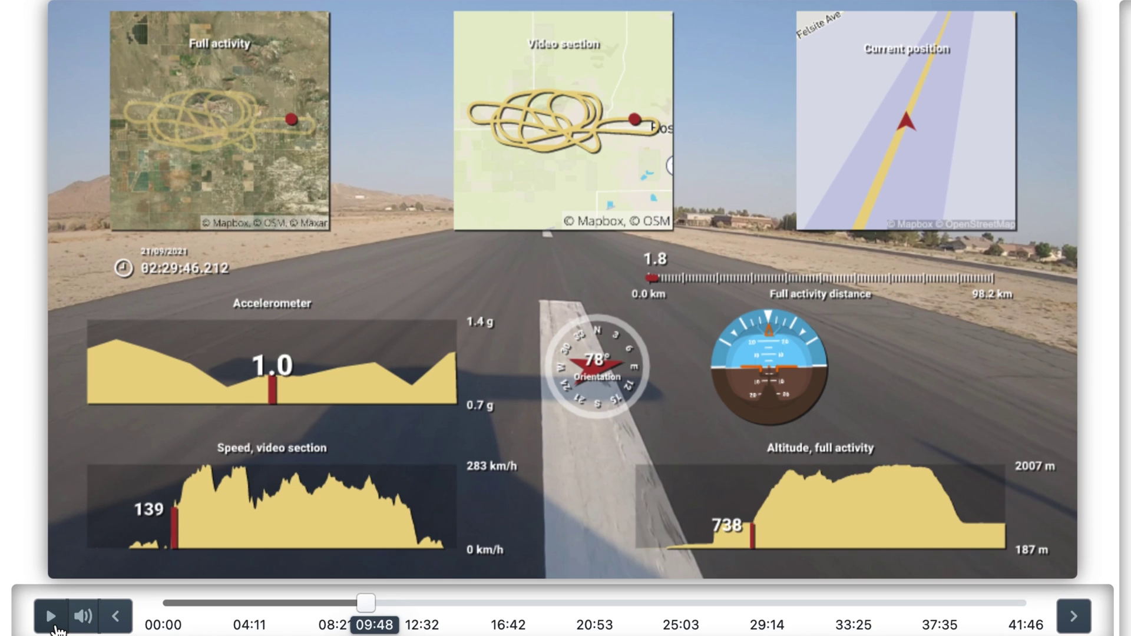
{"action": "left_click", "coordinate": [52, 628]}
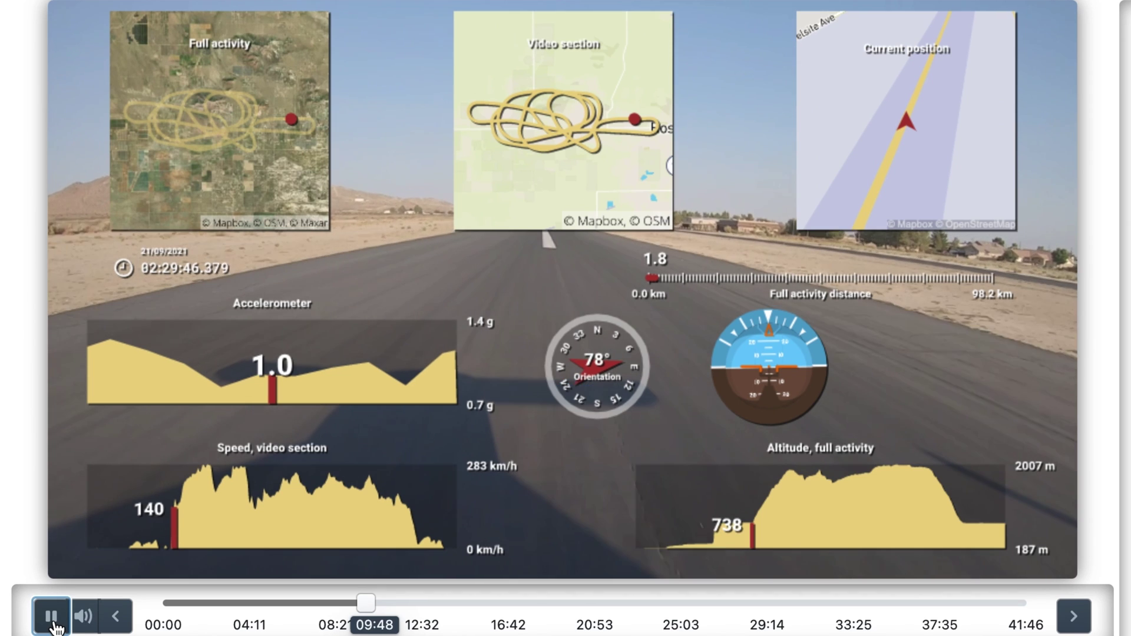
{"action": "left_click", "coordinate": [52, 618]}
- Set the offset seconds to 33 in the numeric fields and check sync around 09:48 and 13:53
{"action": "scroll", "coordinate": [177, 395], "scroll_direction": "down", "scroll_amount": 5}
{"action": "left_click", "coordinate": [1050, 617]}
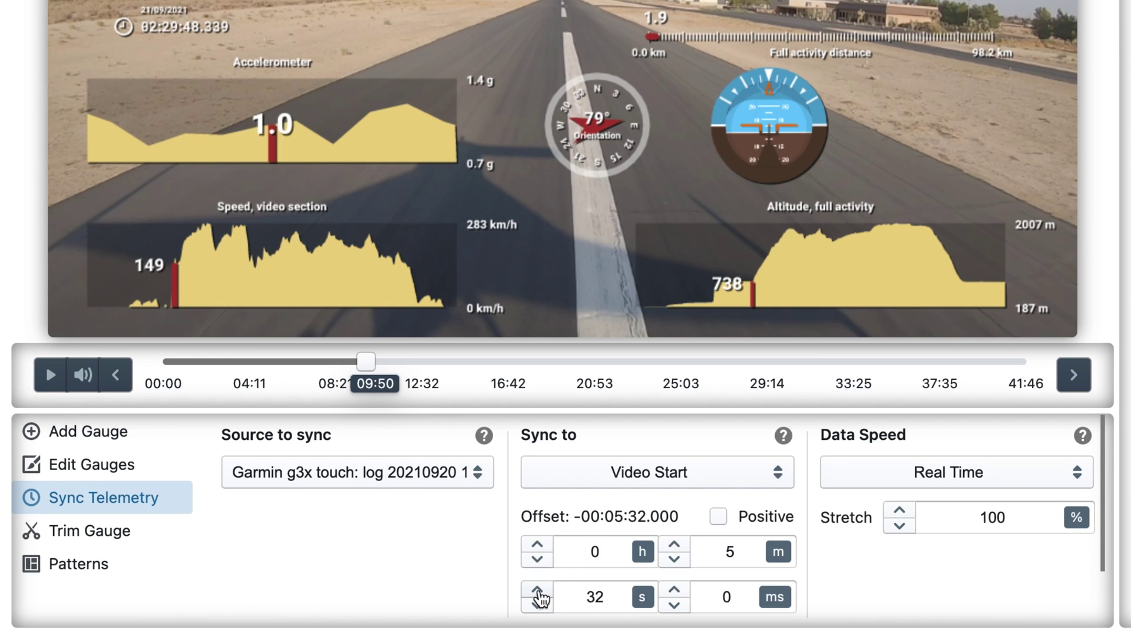
{"action": "left_click", "coordinate": [537, 591]}
{"action": "left_click_drag", "start_coordinate": [365, 361], "coordinate": [366, 361]}
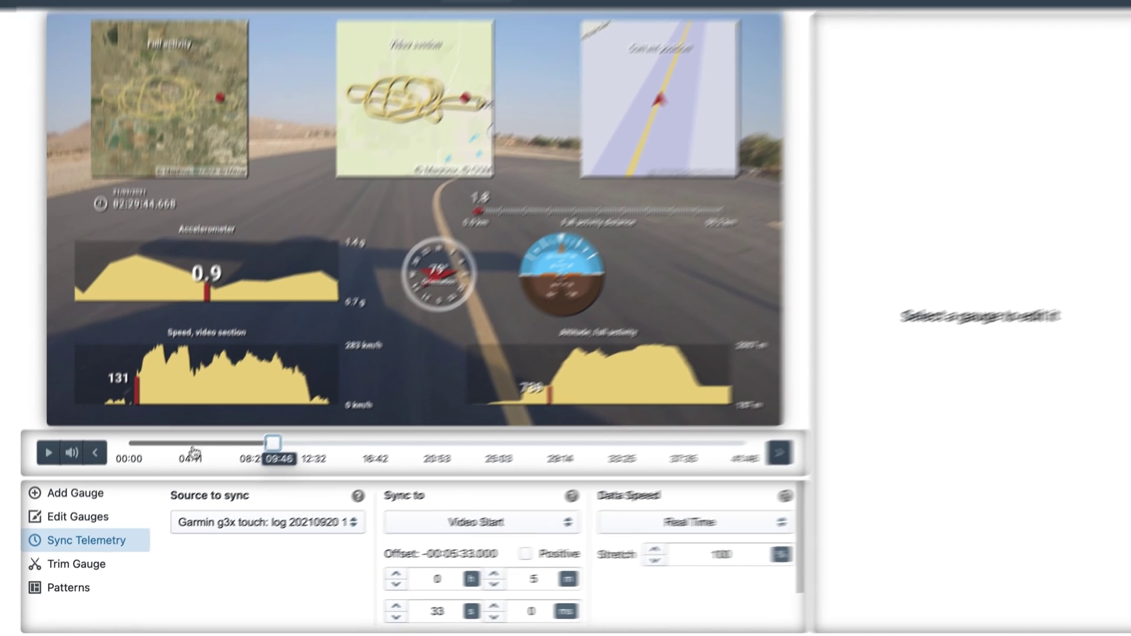
{"action": "left_click", "coordinate": [49, 449]}
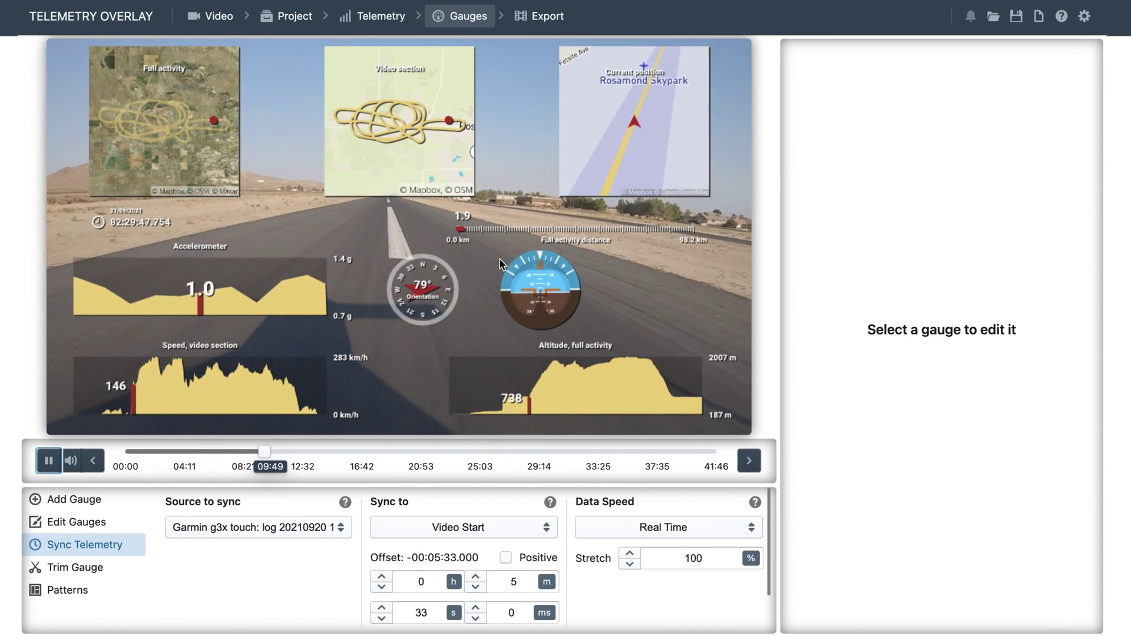
{"action": "left_click", "coordinate": [49, 461]}
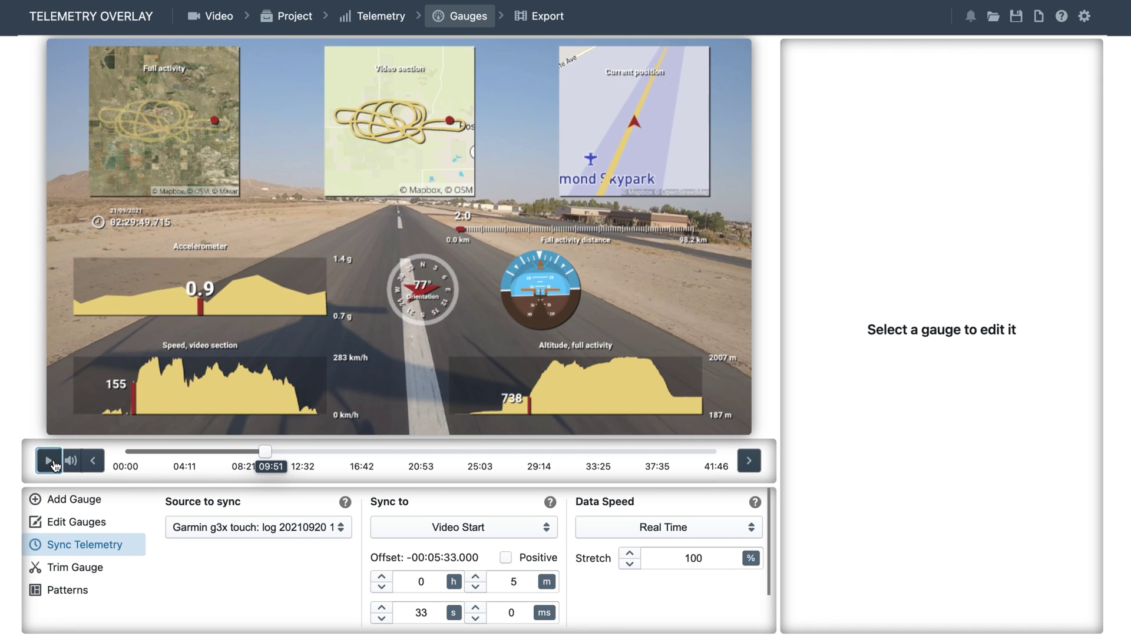
{"action": "left_click_drag", "start_coordinate": [265, 452], "coordinate": [321, 452]}
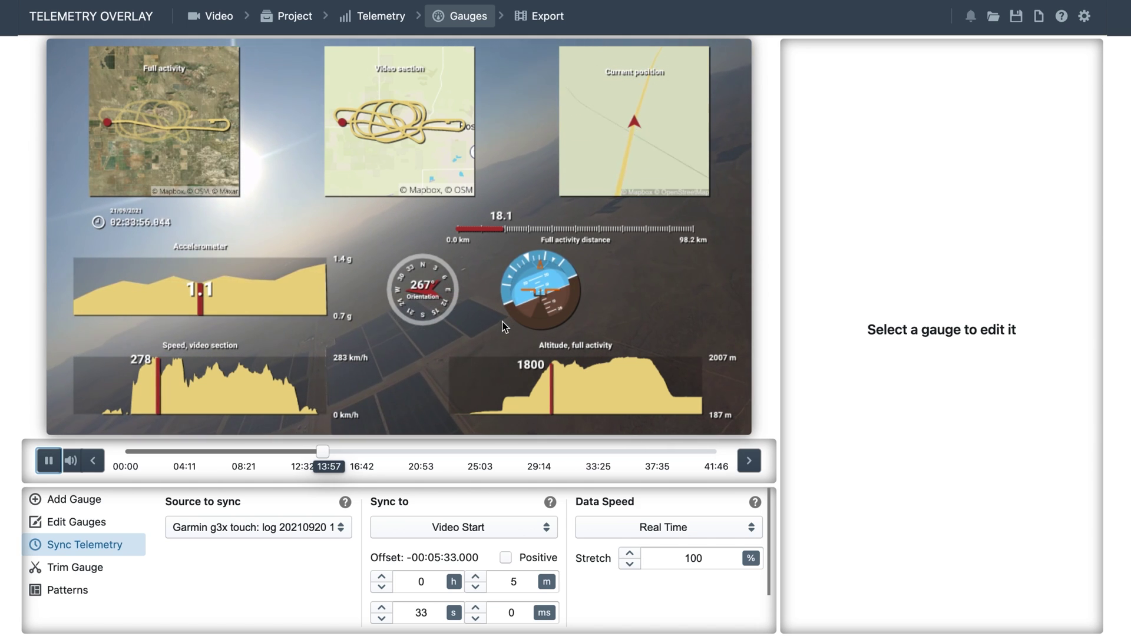
{"action": "left_click", "coordinate": [42, 472]}
{"action": "left_click_drag", "start_coordinate": [322, 451], "coordinate": [258, 451]}
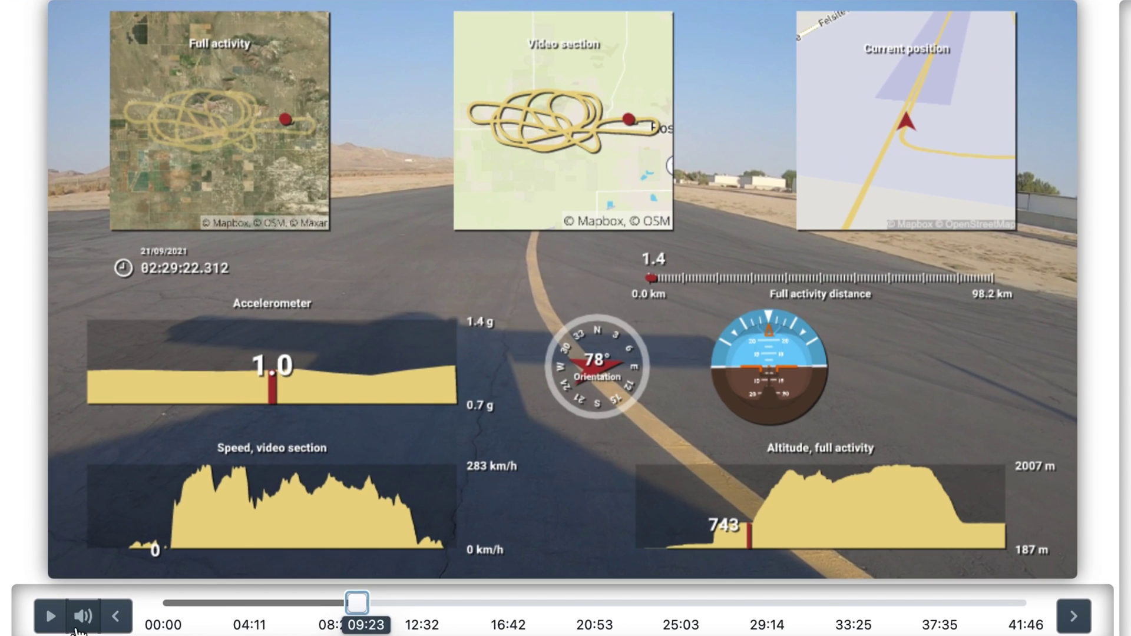
{"action": "left_click", "coordinate": [51, 617]}
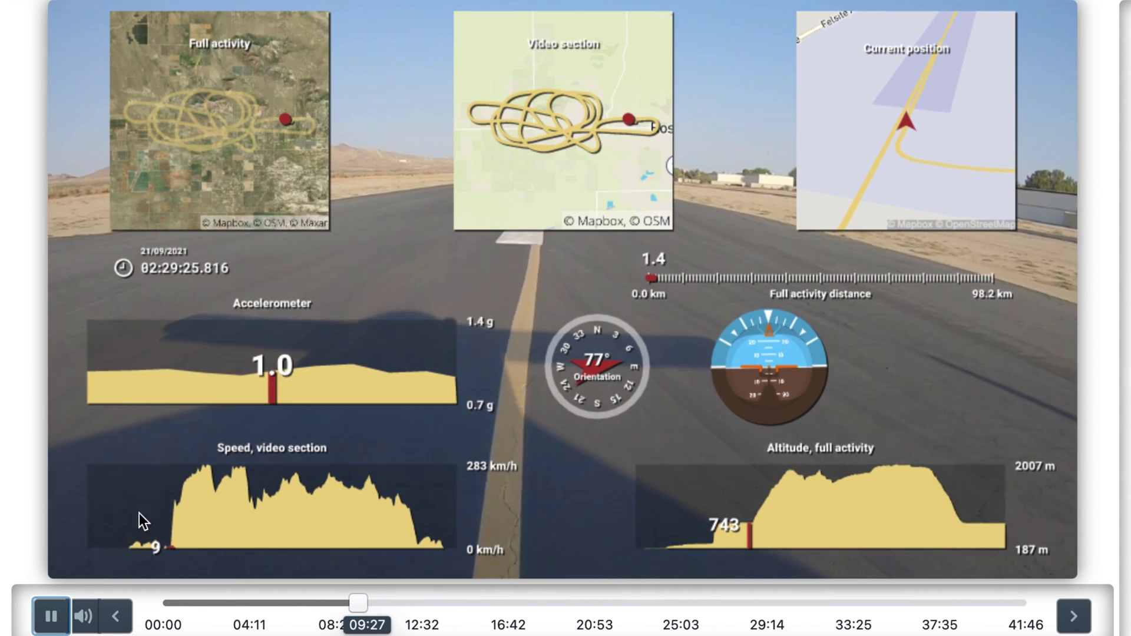
{"action": "left_click", "coordinate": [51, 617]}
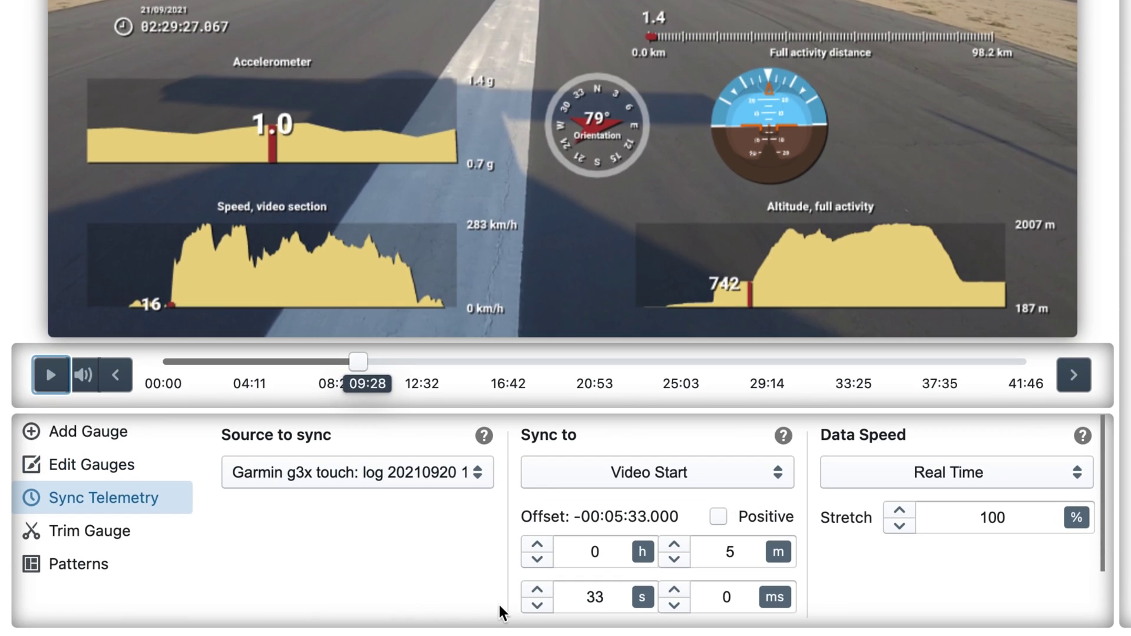
- Raise the offset to -00:05:34 and replay near 09:49 to confirm the takeoff matches
{"action": "left_click", "coordinate": [537, 592]}
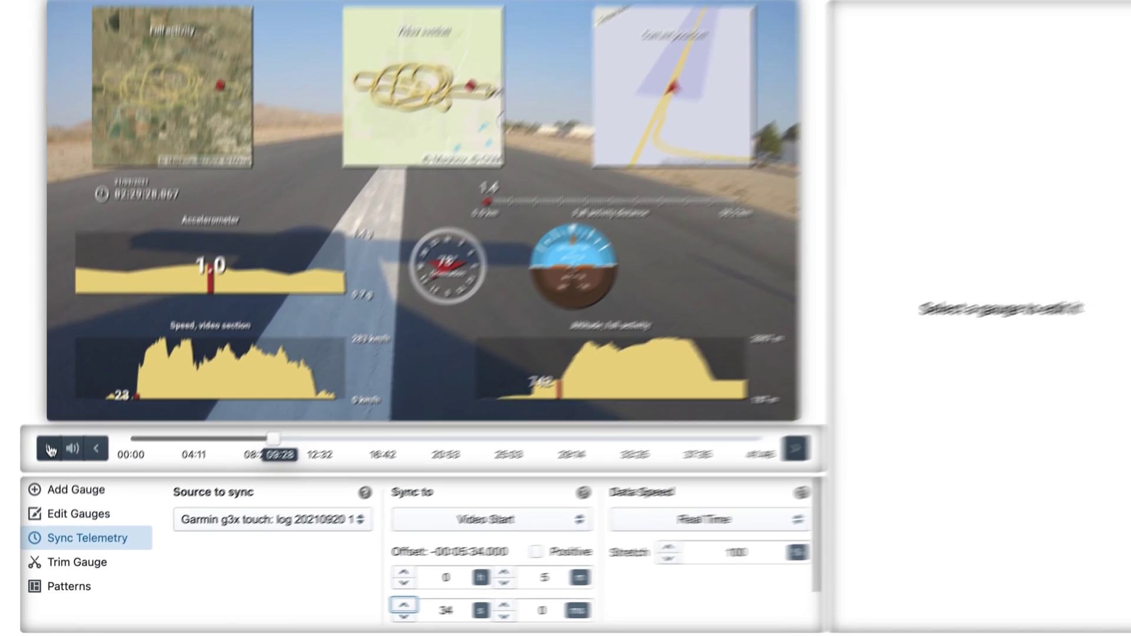
{"action": "left_click", "coordinate": [52, 375]}
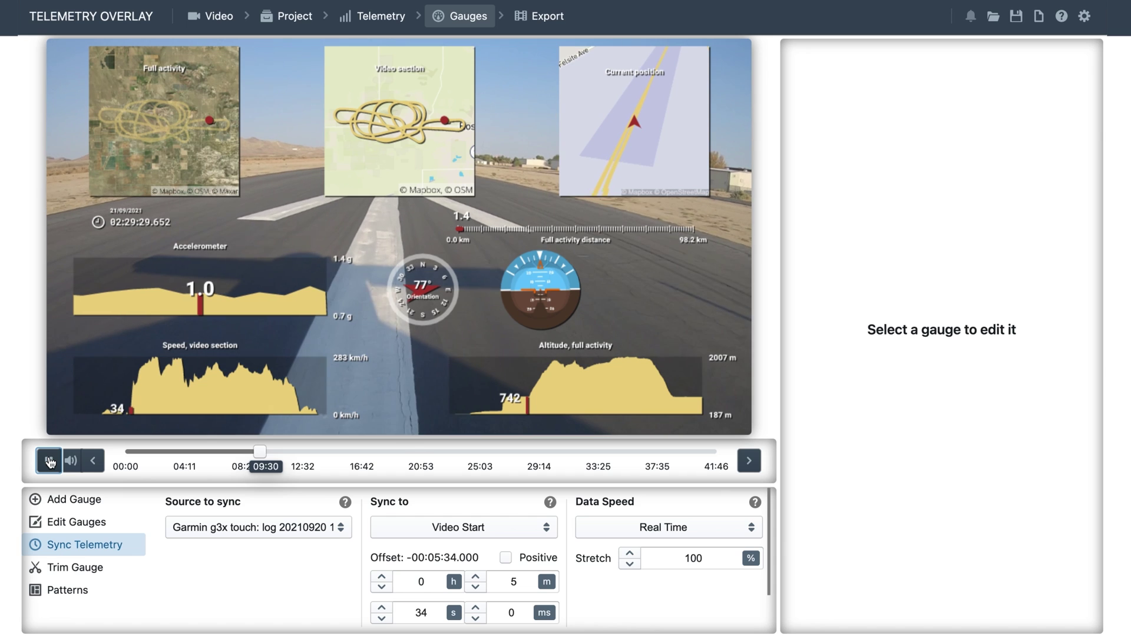
{"action": "left_click_drag", "start_coordinate": [260, 452], "coordinate": [263, 452]}
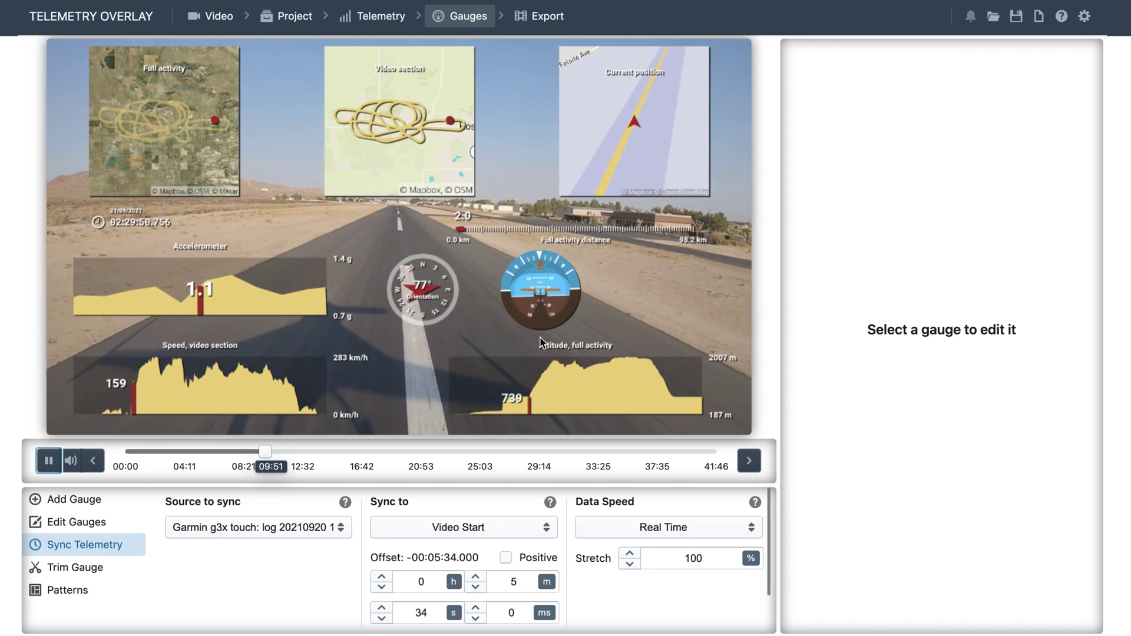
{"action": "left_click", "coordinate": [49, 468]}
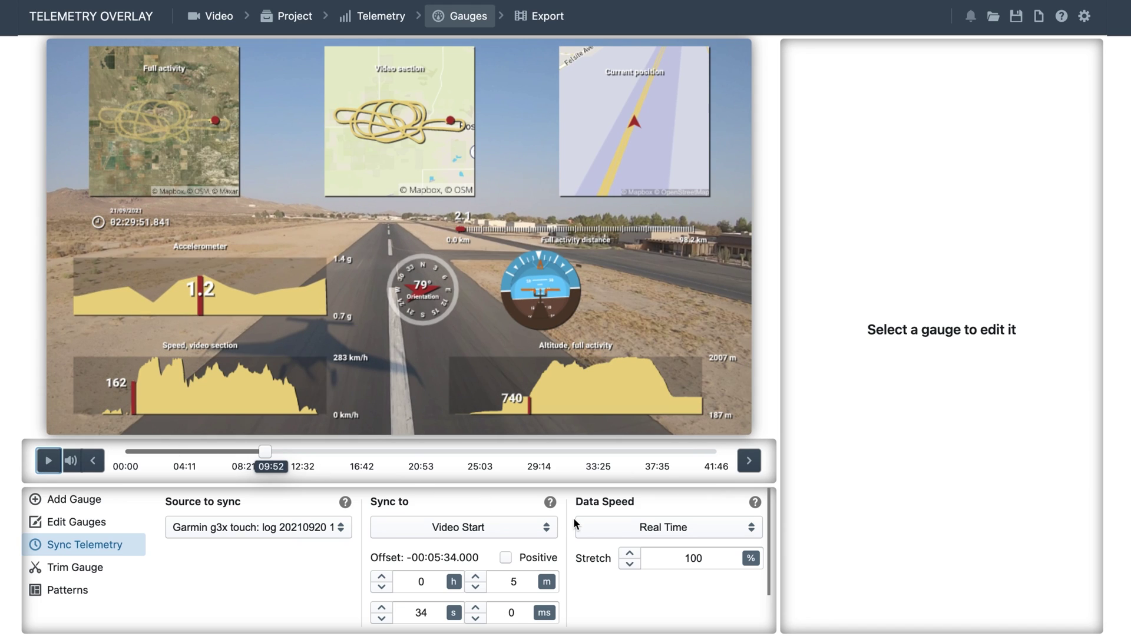
{"action": "left_click", "coordinate": [544, 535]}
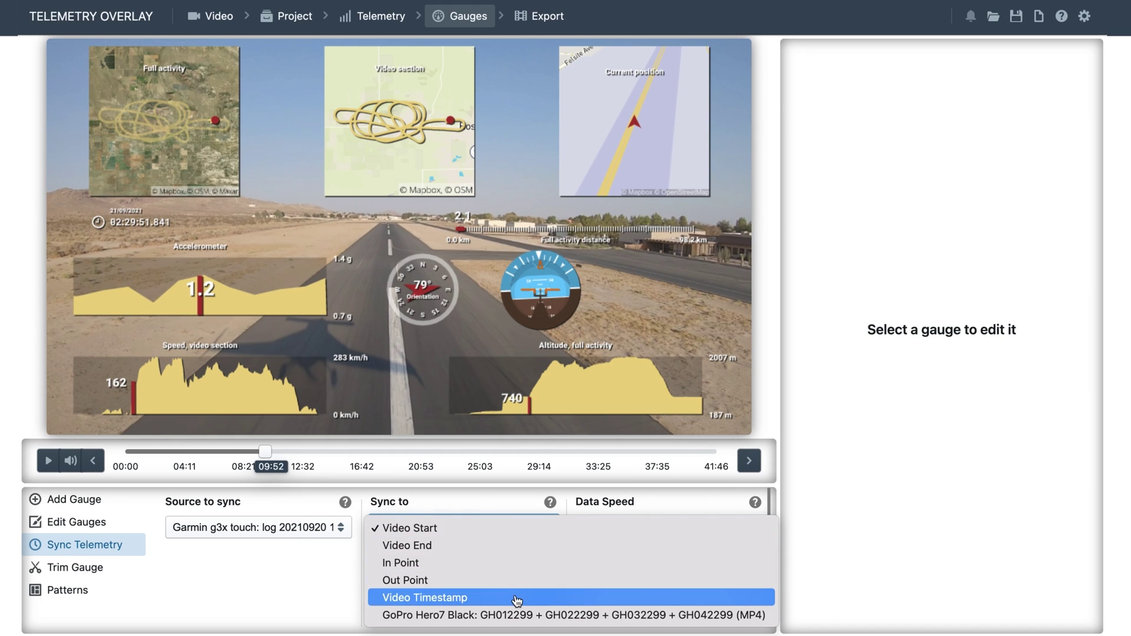
- Load the Aviation instrument pattern onto the flight video
{"action": "left_click", "coordinate": [239, 604]}
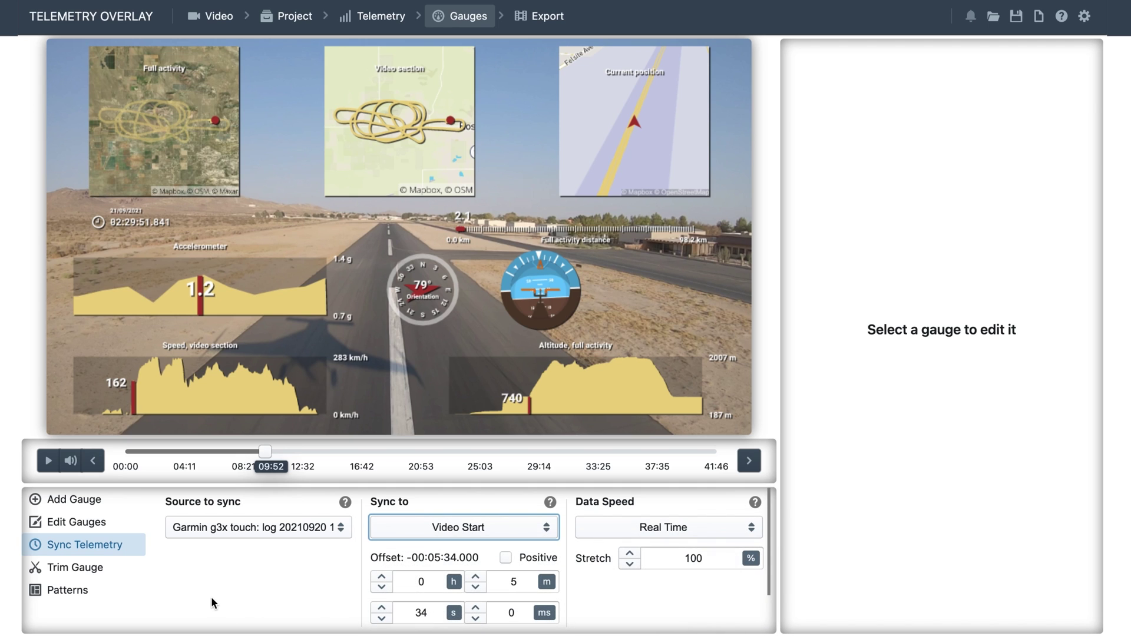
{"action": "left_click", "coordinate": [82, 595]}
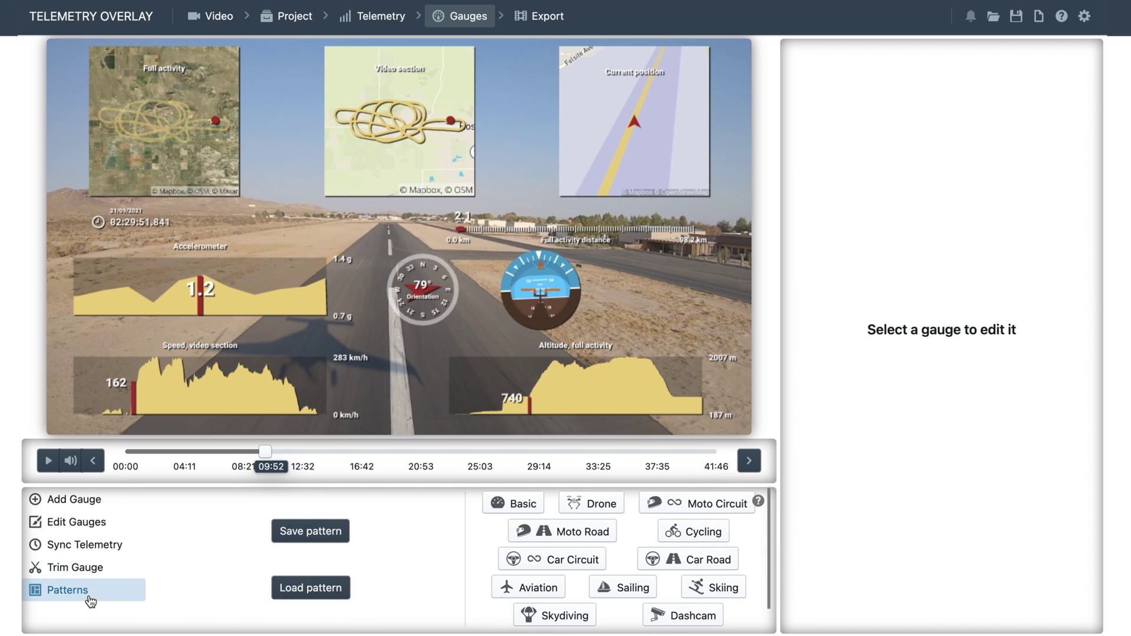
{"action": "left_click", "coordinate": [531, 589]}
{"action": "left_click", "coordinate": [634, 369]}
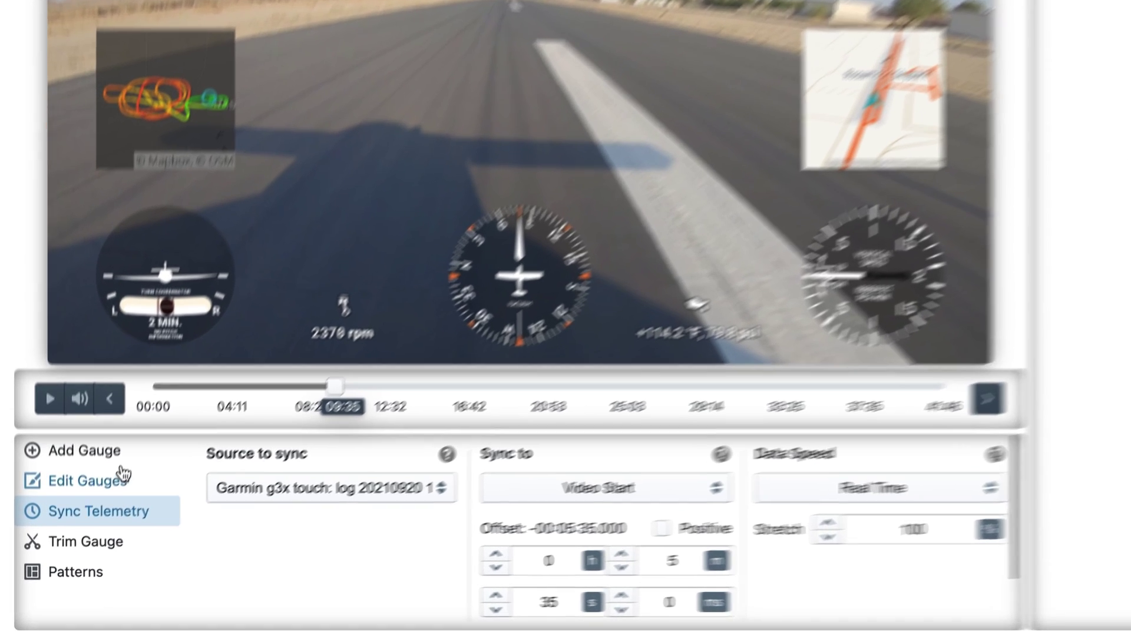
- Filter the Add Gauge catalogue to the Aviation category
{"action": "left_click", "coordinate": [89, 502]}
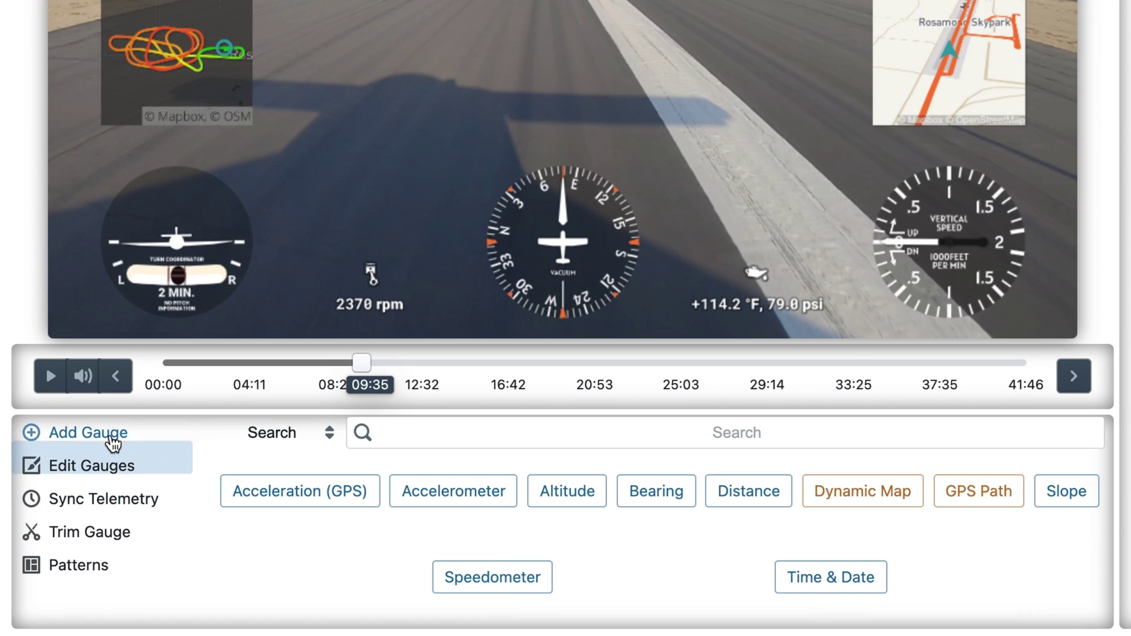
{"action": "left_click", "coordinate": [254, 439]}
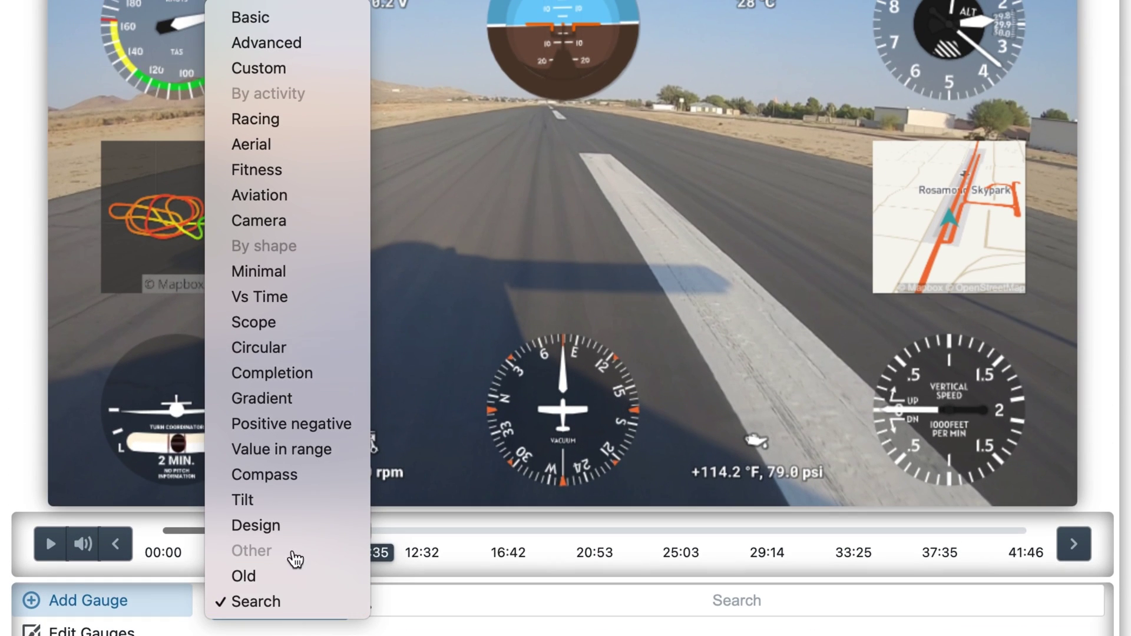
{"action": "left_click", "coordinate": [260, 195]}
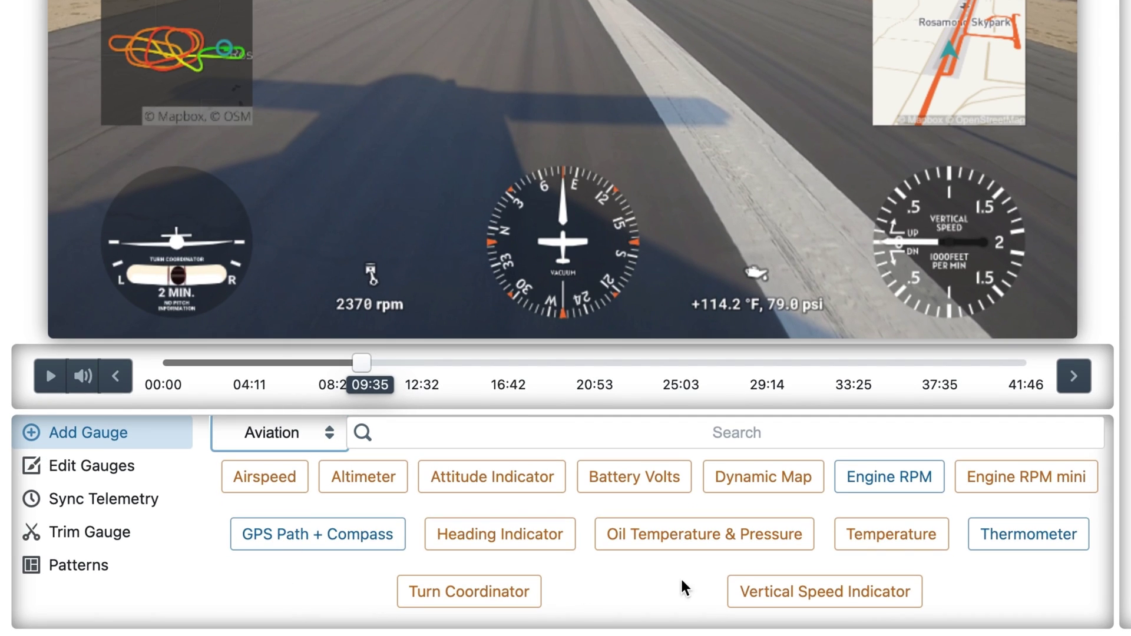
- Add the Engine RPM bar, shrink it, delete the Engine readout, and move the bar lower left
{"action": "left_click", "coordinate": [870, 483]}
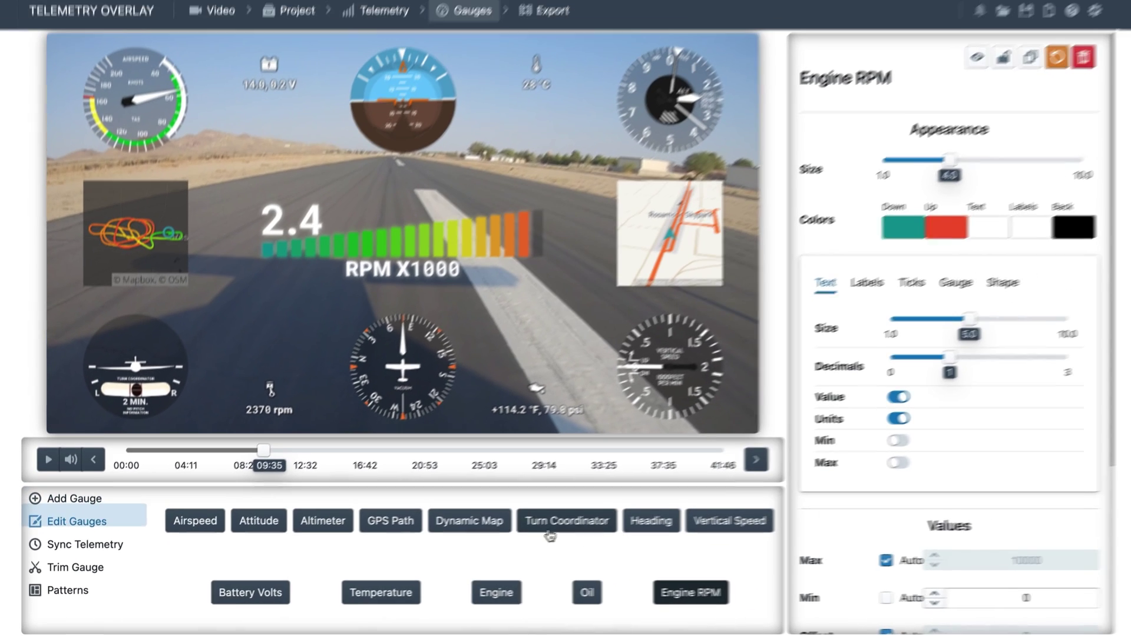
{"action": "left_click_drag", "start_coordinate": [961, 154], "coordinate": [905, 154]}
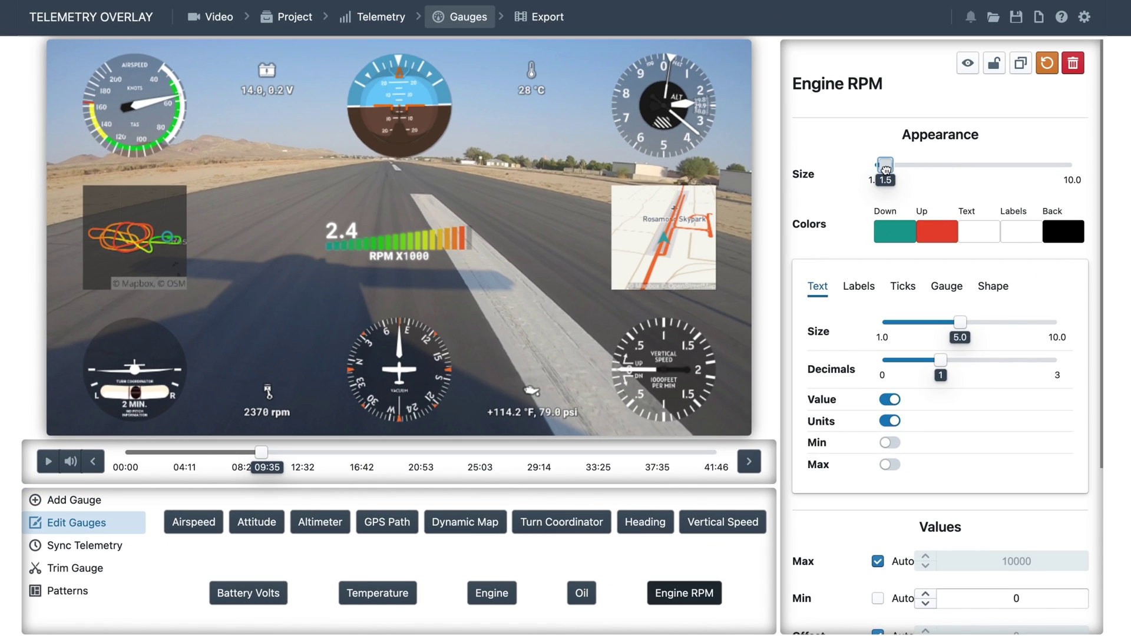
{"action": "left_click", "coordinate": [271, 401]}
{"action": "key", "text": "Delete"}
{"action": "key", "text": "Return"}
{"action": "left_click_drag", "start_coordinate": [294, 363], "coordinate": [321, 406]}
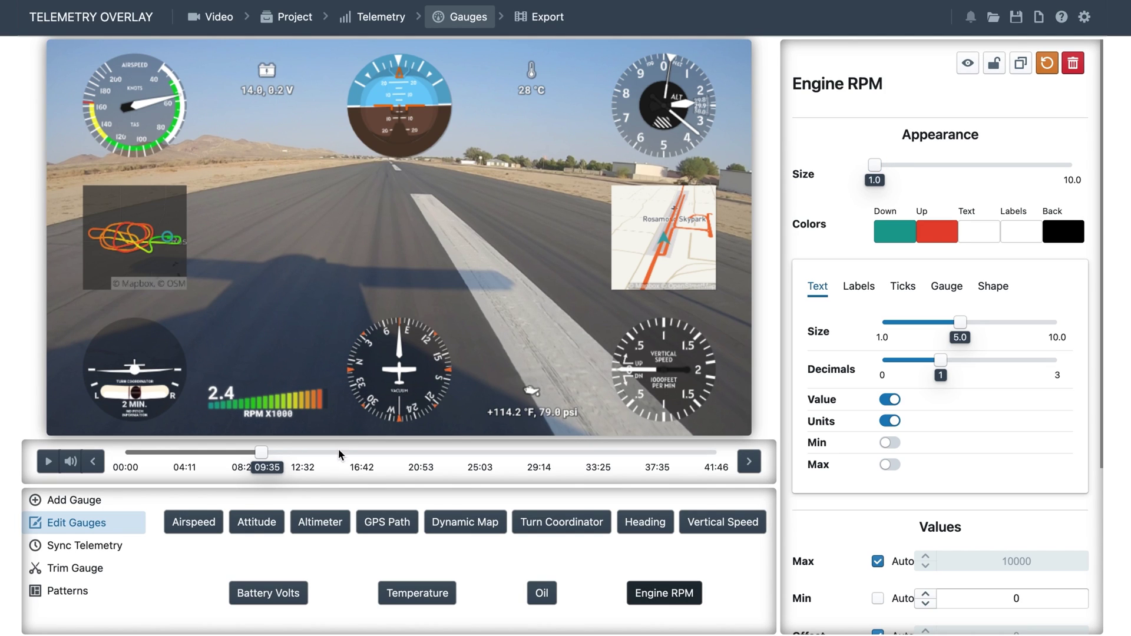
- Add an Aerial Altitude vs Time test graph at size 2.8, then delete it
{"action": "left_click", "coordinate": [73, 501]}
{"action": "left_click", "coordinate": [197, 500]}
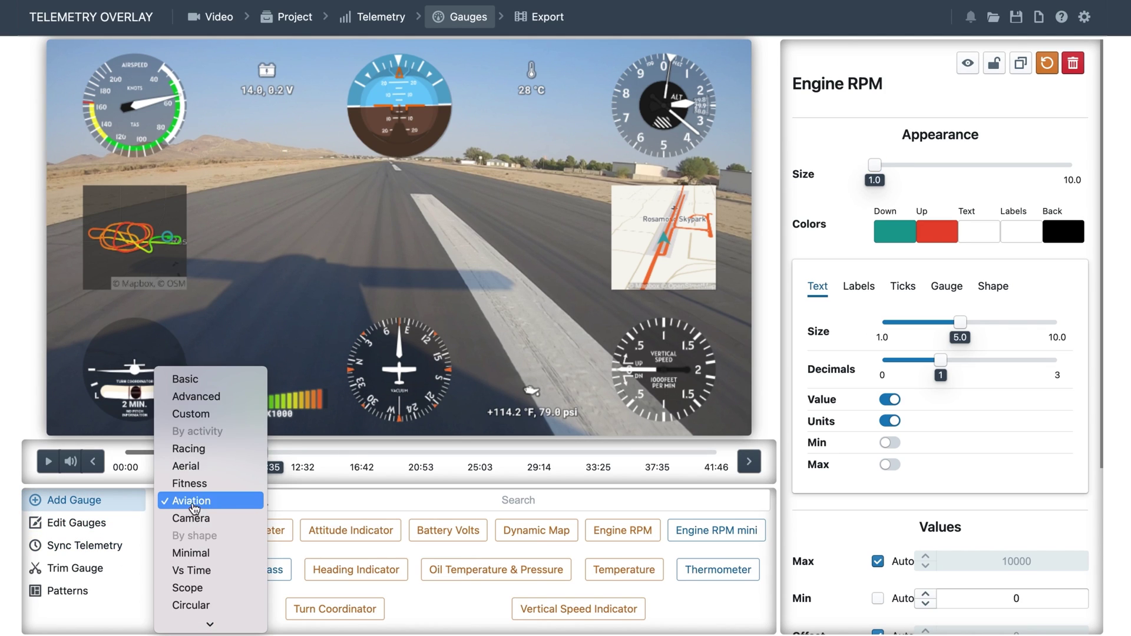
{"action": "left_click", "coordinate": [204, 466]}
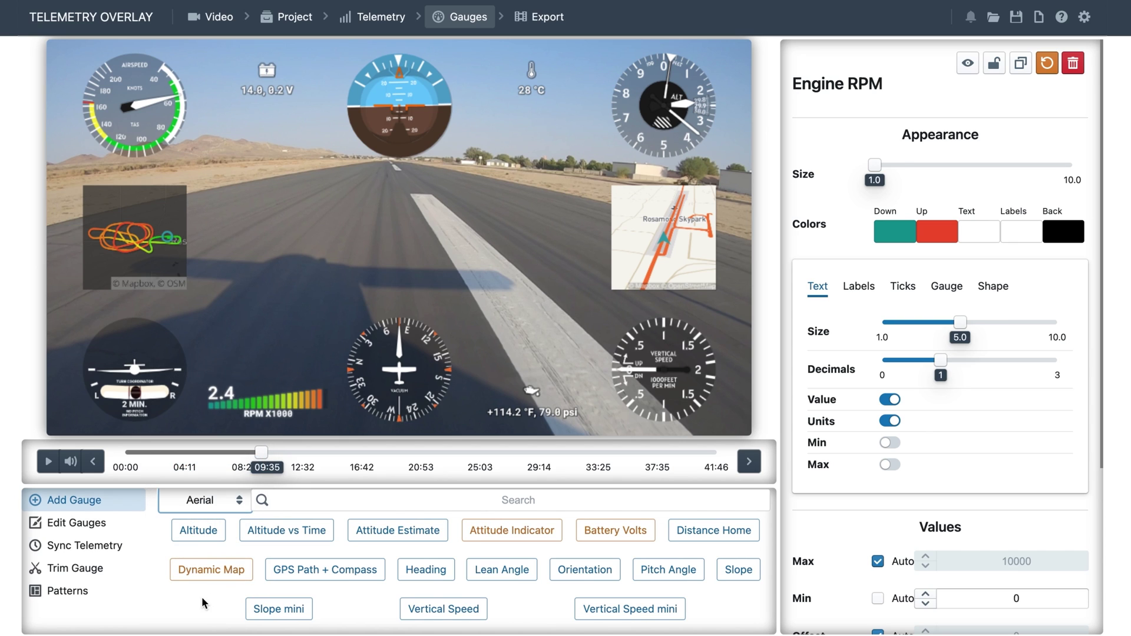
{"action": "left_click", "coordinate": [279, 540]}
{"action": "left_click", "coordinate": [914, 186]}
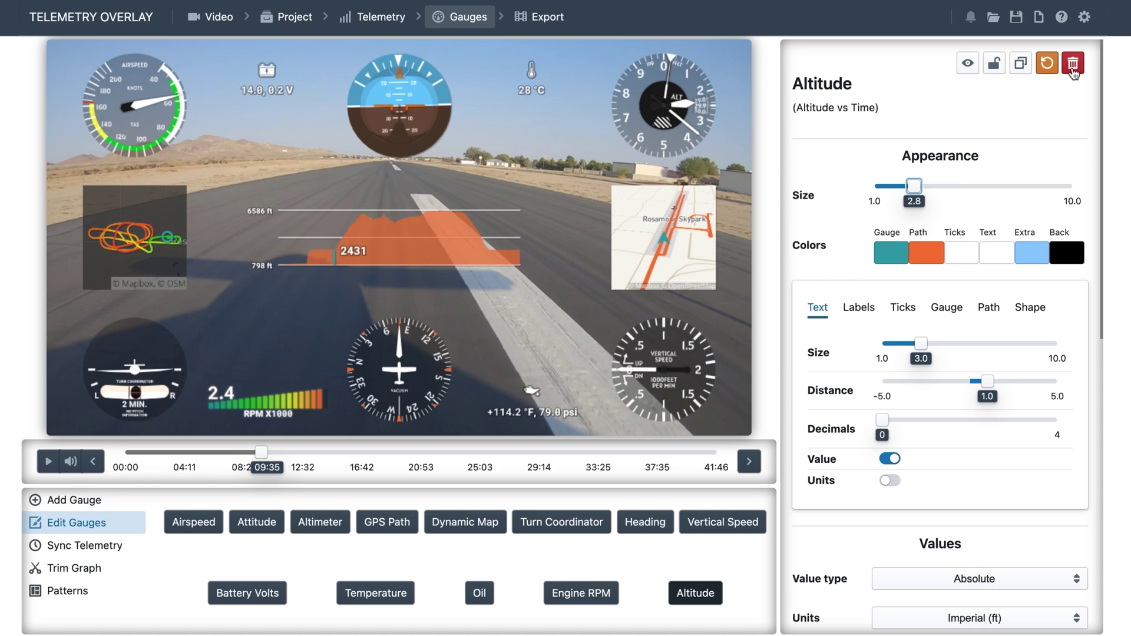
{"action": "left_click", "coordinate": [1072, 68]}
{"action": "left_click", "coordinate": [676, 329]}
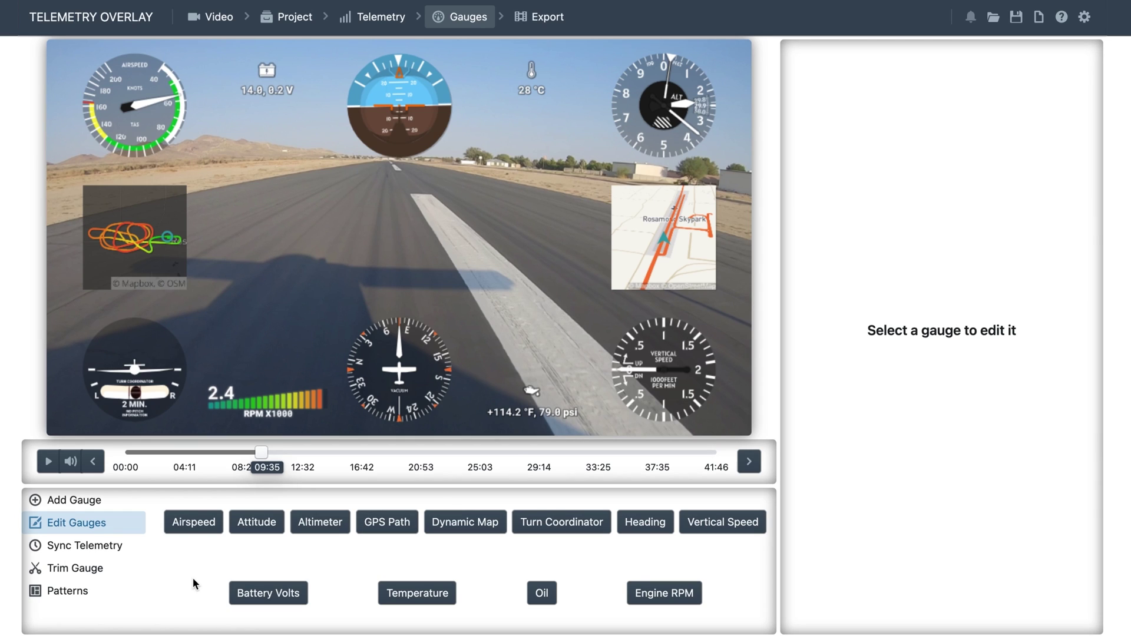
- Enable Read extra streams in settings and reprocess the Garmin CSV flight log
{"action": "left_click", "coordinate": [380, 15]}
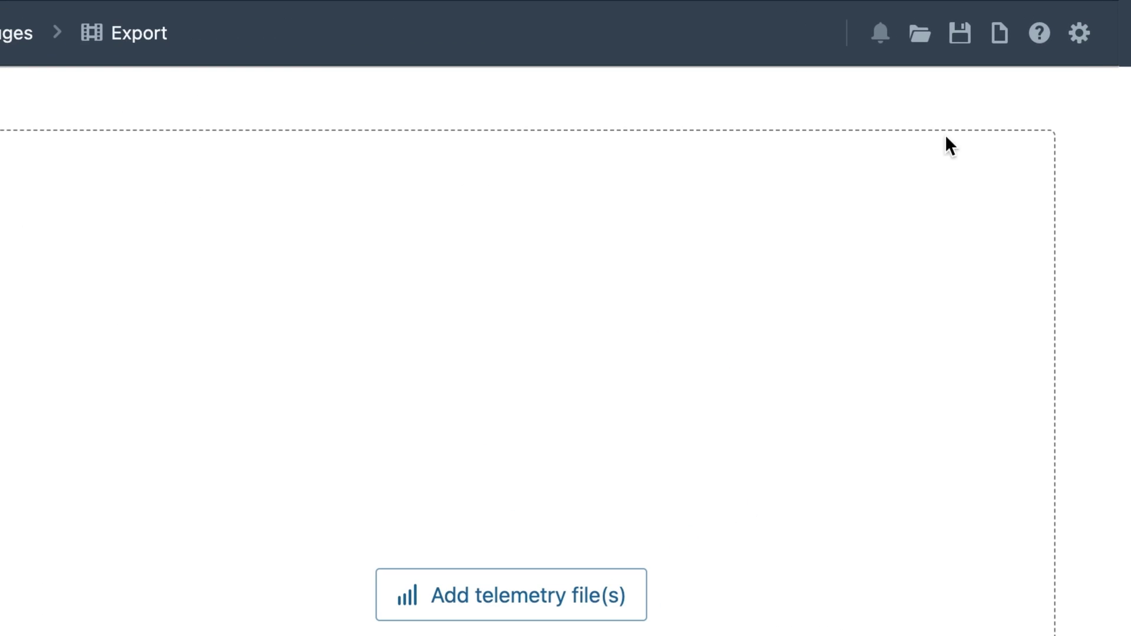
{"action": "left_click", "coordinate": [1084, 39]}
{"action": "scroll", "coordinate": [492, 586], "scroll_direction": "down", "scroll_amount": 10}
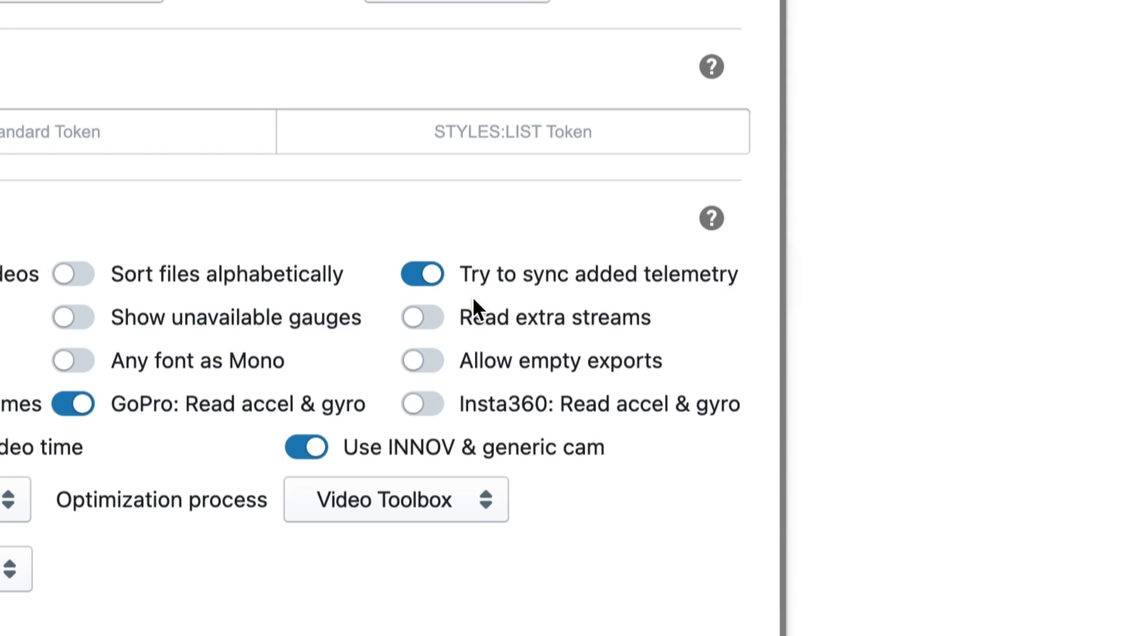
{"action": "left_click", "coordinate": [648, 327]}
{"action": "left_click", "coordinate": [886, 368]}
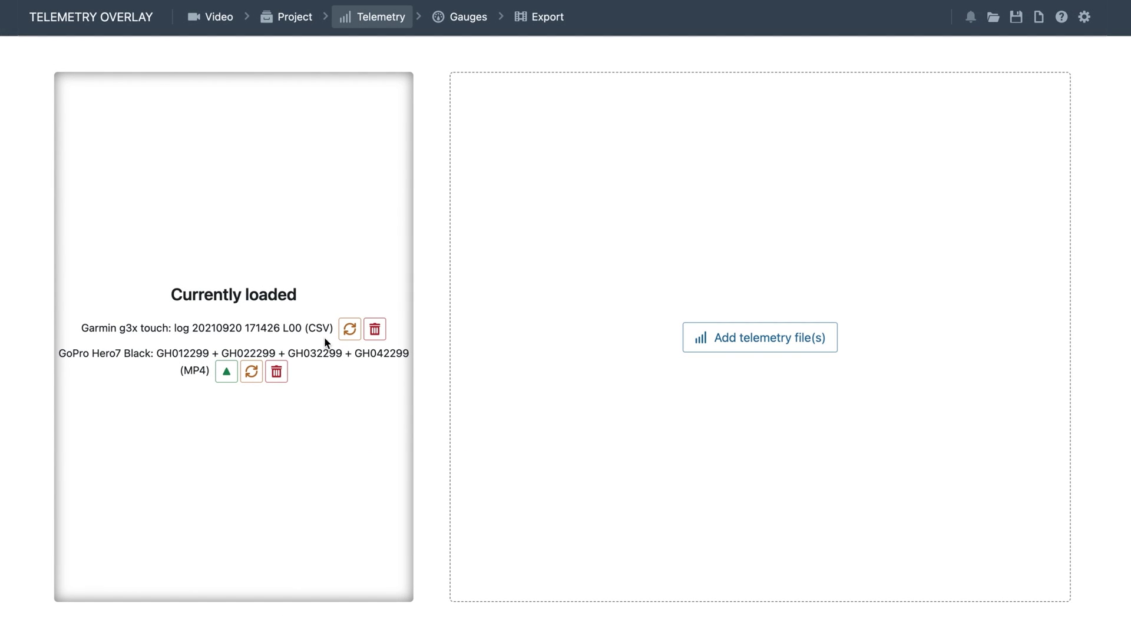
{"action": "left_click", "coordinate": [348, 330]}
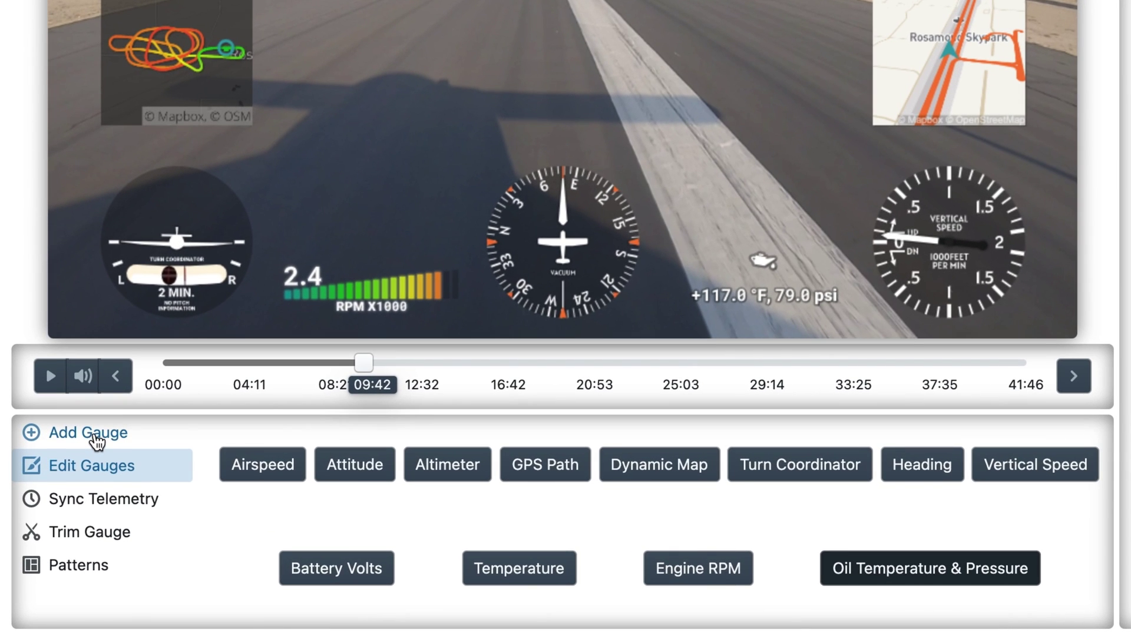
- Create a Custom Compass gauge driven by the _Selected Heading stream
{"action": "left_click", "coordinate": [73, 495]}
{"action": "left_click", "coordinate": [283, 439]}
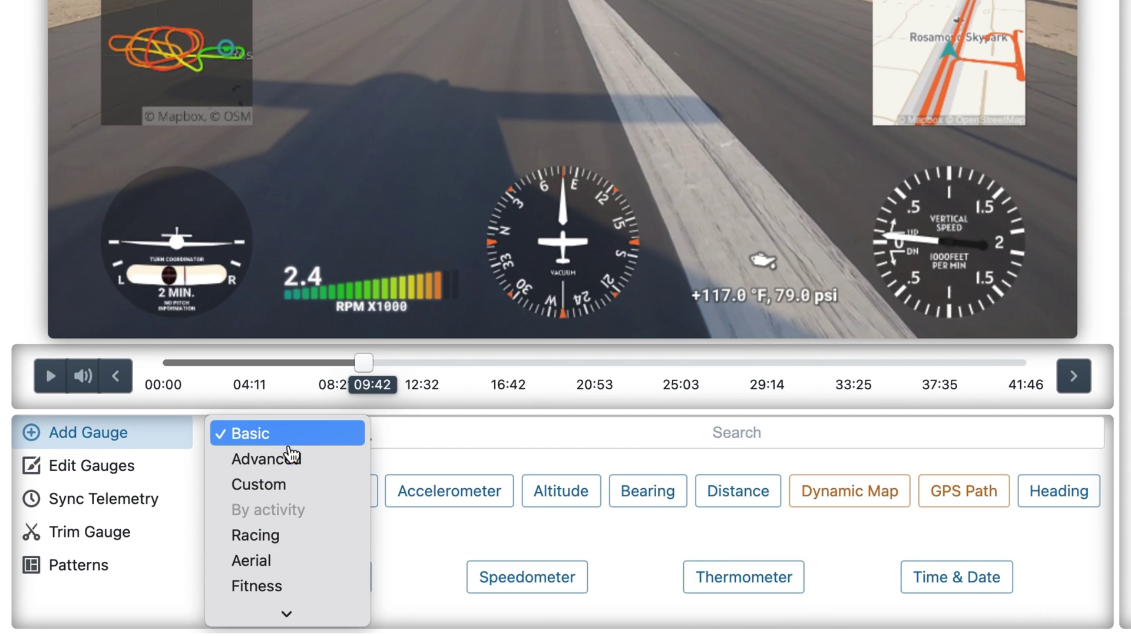
{"action": "left_click", "coordinate": [295, 486]}
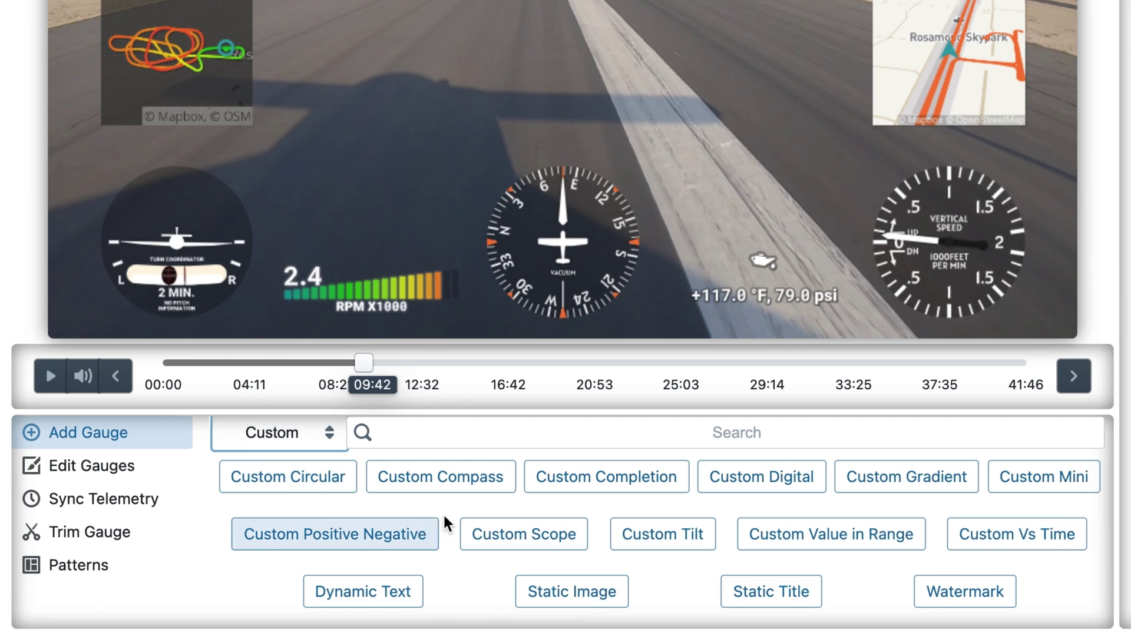
{"action": "left_click", "coordinate": [461, 497]}
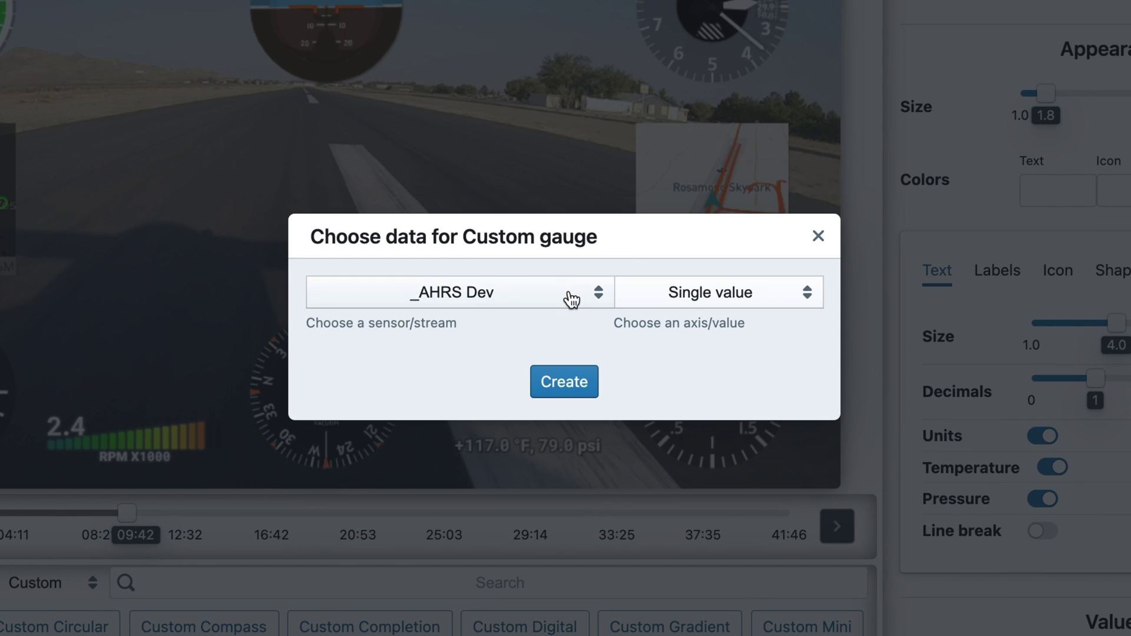
{"action": "left_click", "coordinate": [570, 299]}
{"action": "scroll", "coordinate": [529, 413], "scroll_direction": "down", "scroll_amount": 5}
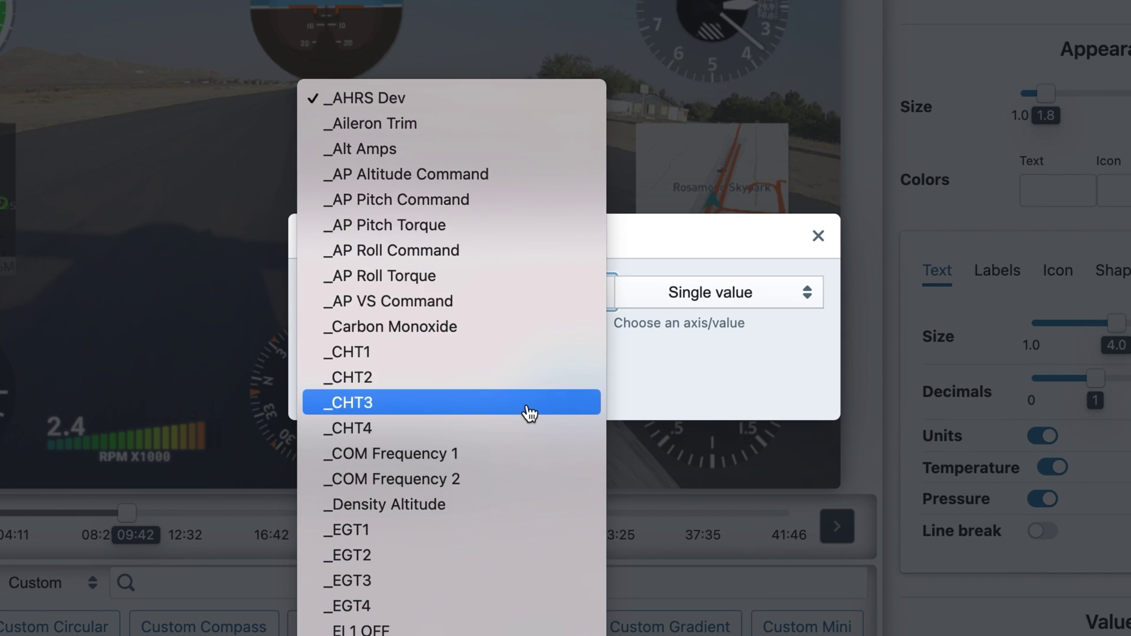
{"action": "scroll", "coordinate": [529, 413], "scroll_direction": "down", "scroll_amount": 10}
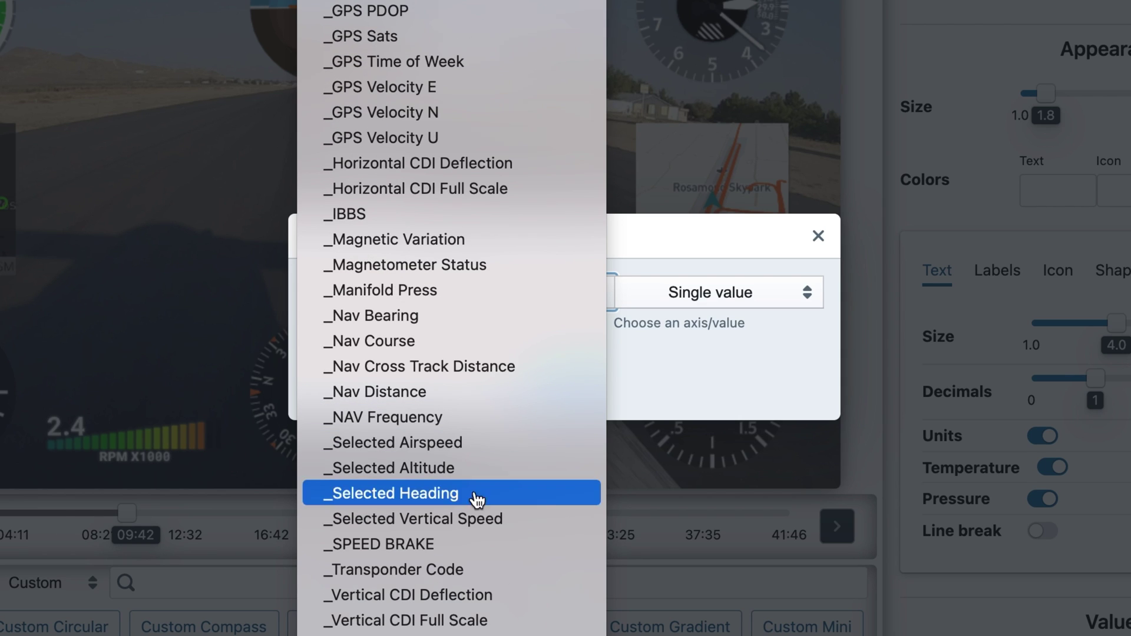
{"action": "left_click", "coordinate": [459, 500]}
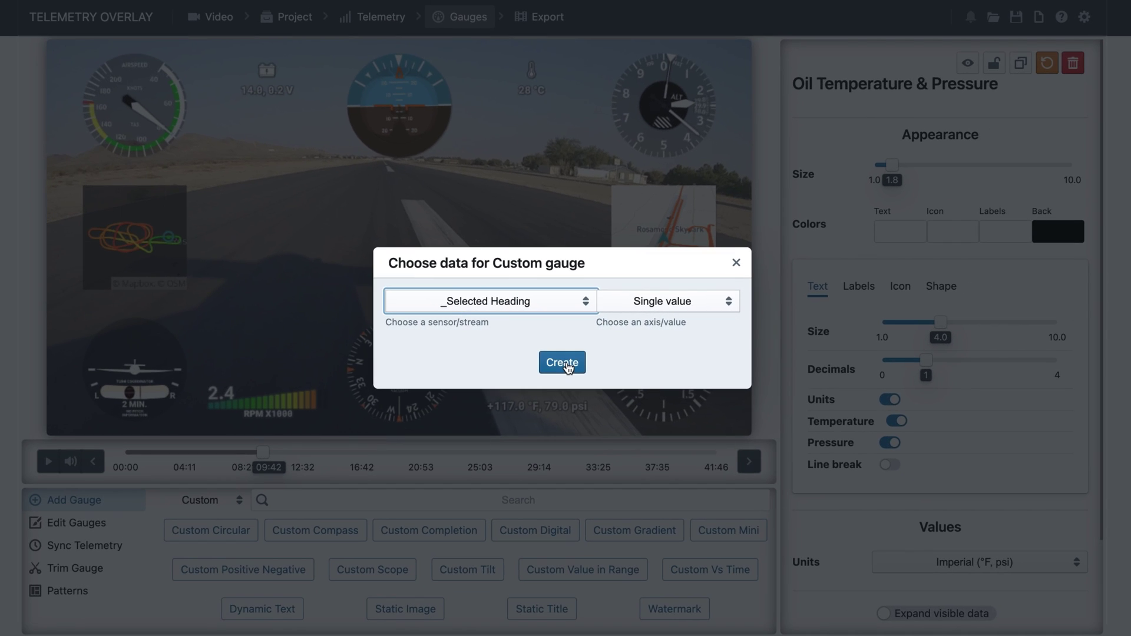
{"action": "left_click", "coordinate": [564, 384]}
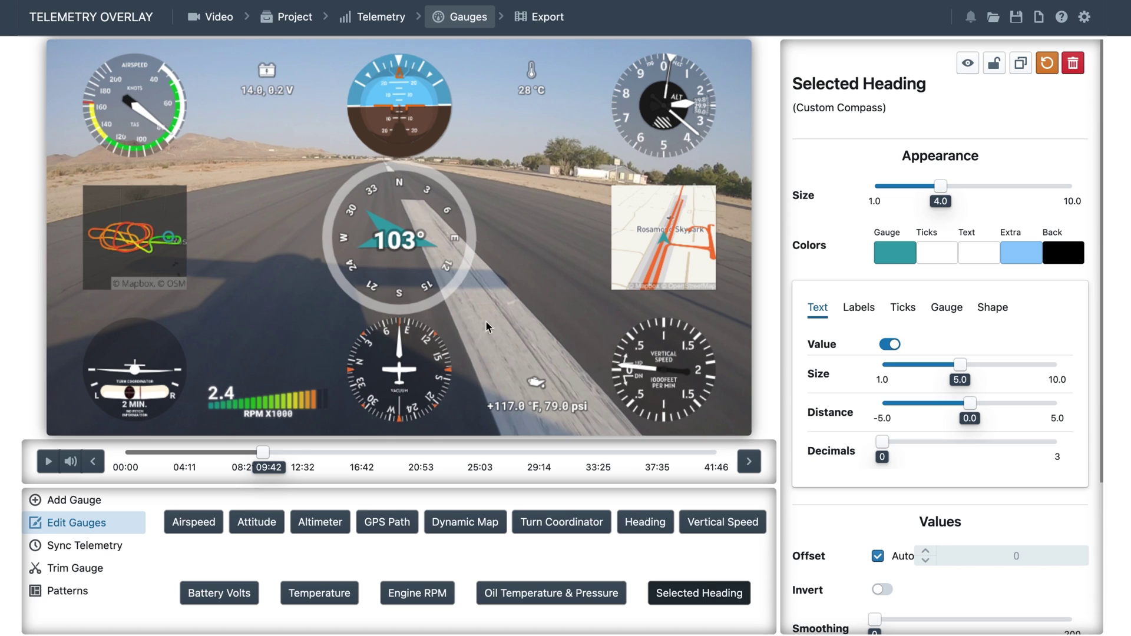
- Place the shrunken compass beside the vertical speed indicator, move the oil readout left, and preview
{"action": "left_click_drag", "start_coordinate": [486, 325], "coordinate": [613, 381]}
{"action": "scroll", "coordinate": [526, 293], "scroll_direction": "down", "scroll_amount": 5}
{"action": "left_click_drag", "start_coordinate": [526, 293], "coordinate": [533, 342]}
{"action": "left_click_drag", "start_coordinate": [517, 402], "coordinate": [244, 353]}
{"action": "left_click_drag", "start_coordinate": [553, 340], "coordinate": [556, 364]}
{"action": "left_click", "coordinate": [50, 468]}
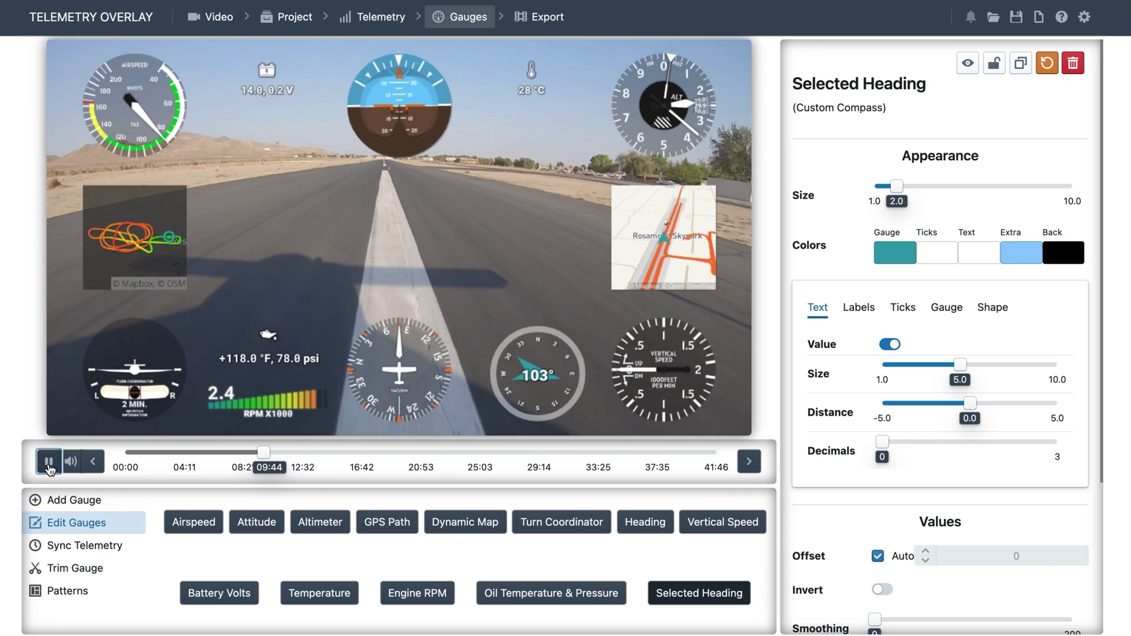
{"action": "left_click", "coordinate": [50, 468]}
- Export the full video as Finished video (MP4) with h264 encoding
{"action": "left_click", "coordinate": [558, 17]}
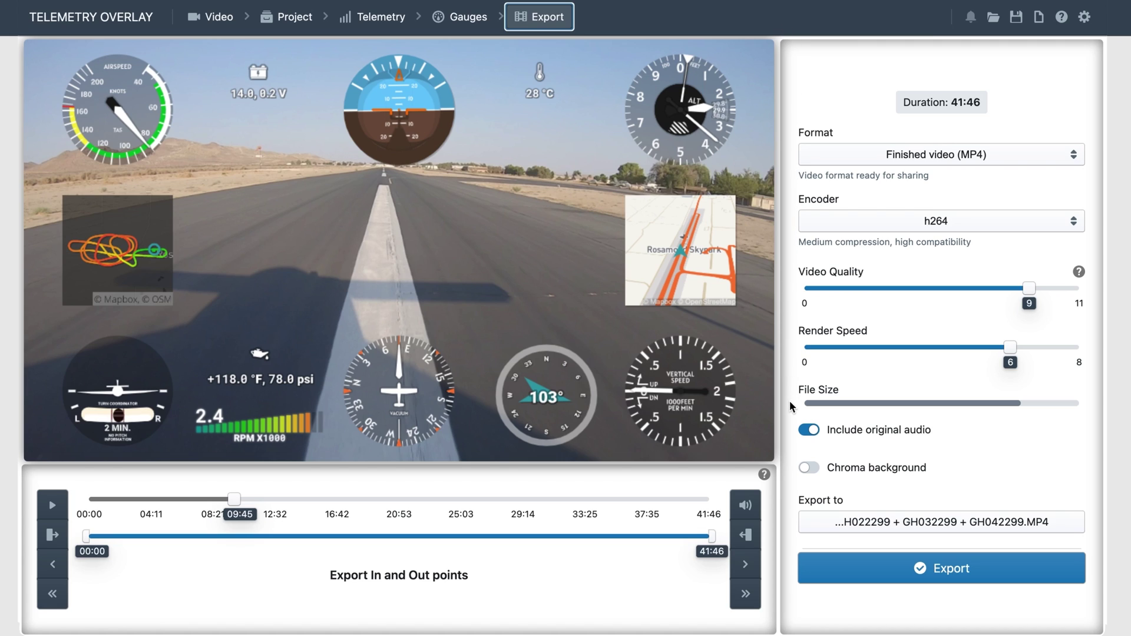
{"action": "left_click", "coordinate": [935, 576]}
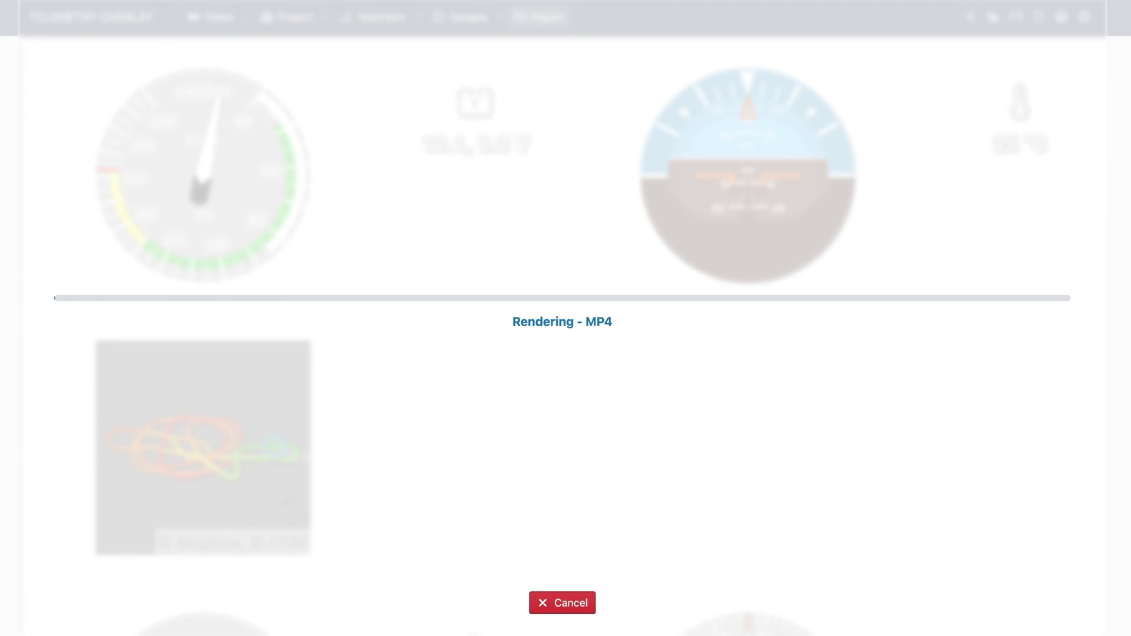